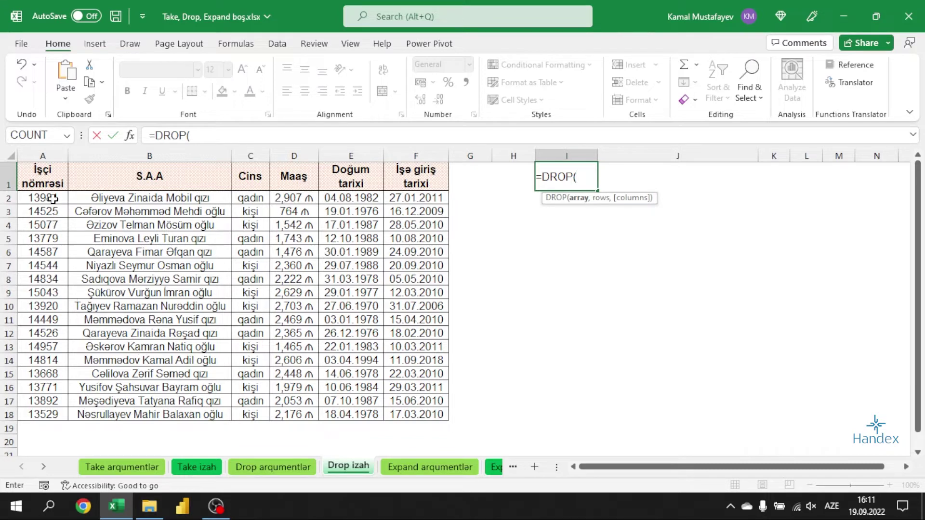
Complete the DROP formula in I1 with array A1:F18 and -5 rows, and select the omitted entries in B14:B18.
left_click_drag(53, 182, 408, 410)
type(",")
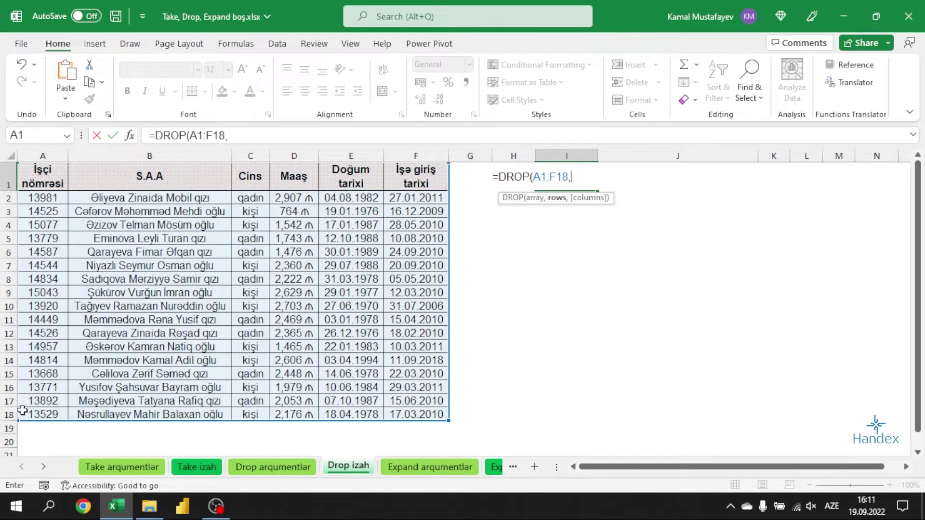
type("-5)")
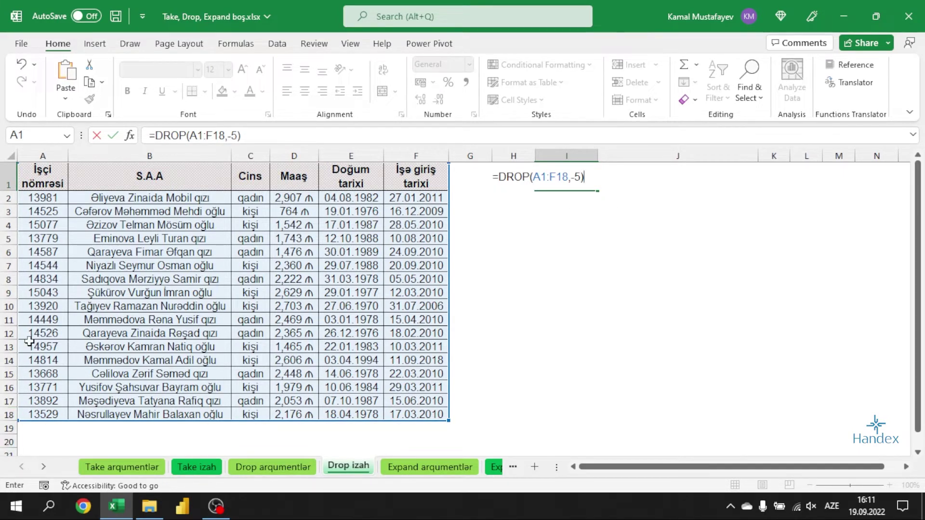
key("Return")
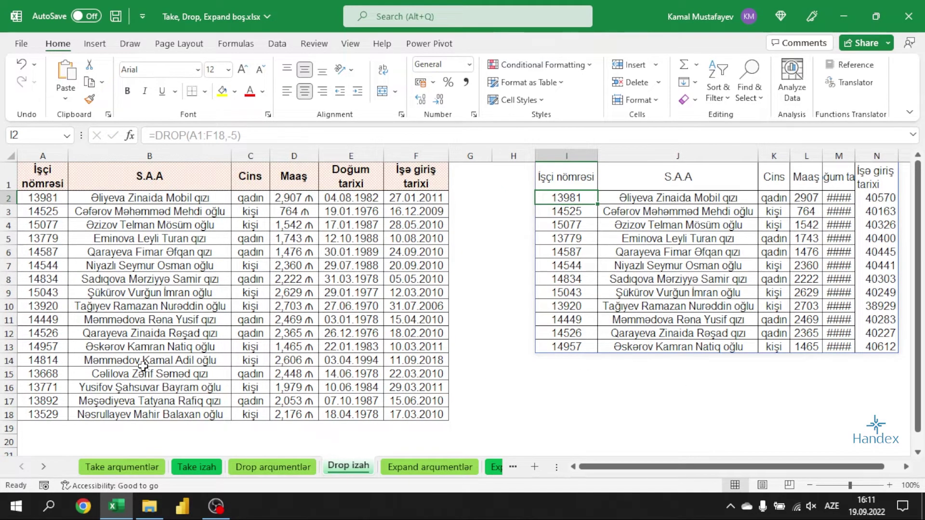
left_click_drag(145, 362, 149, 412)
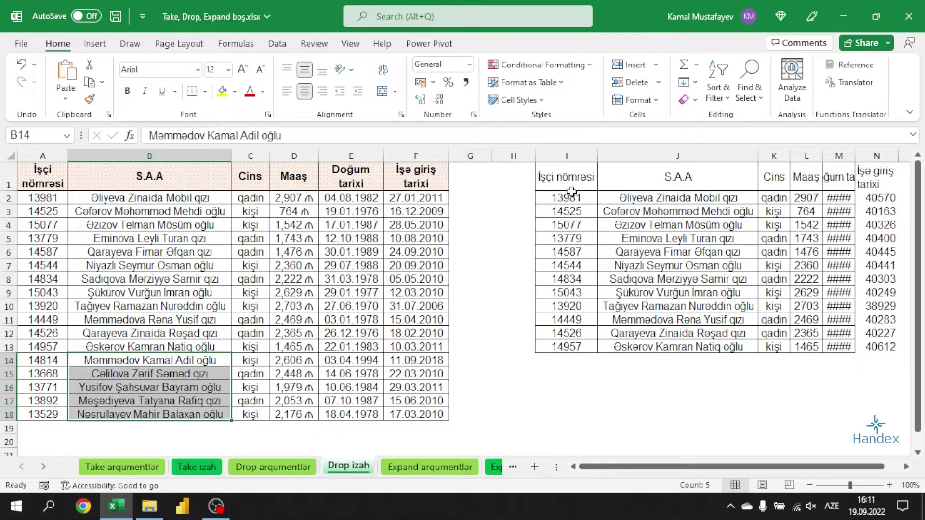
Add a columns argument of -2 to the DROP formula in I1 to drop the last two columns.
left_click(570, 176)
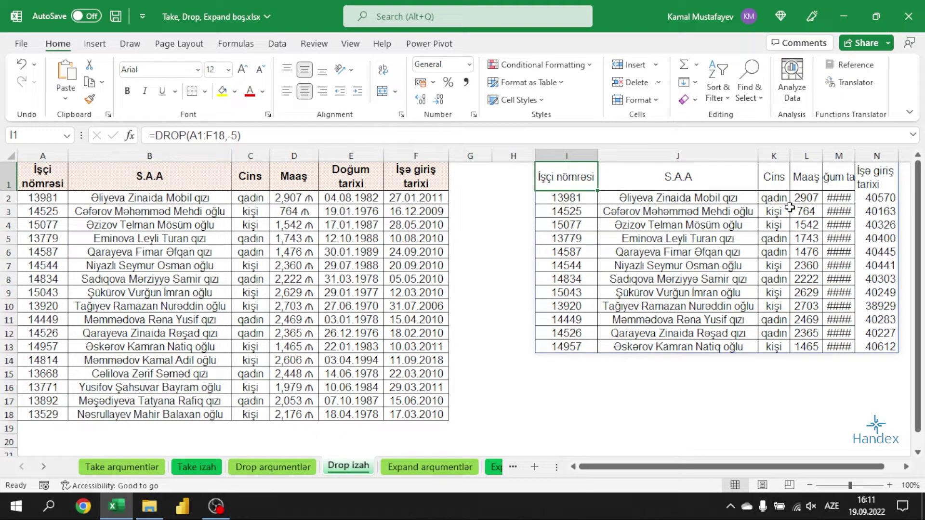
left_click(265, 136)
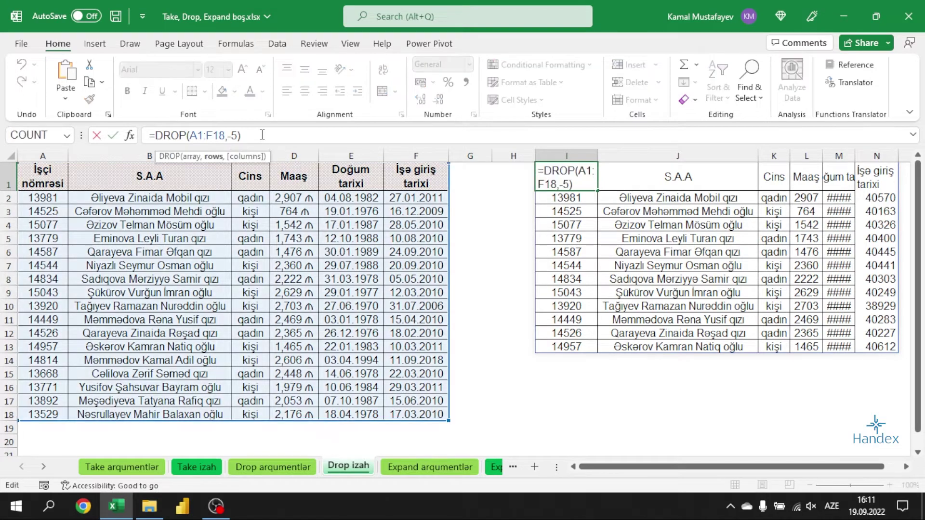
key("BackSpace")
type(",-2)")
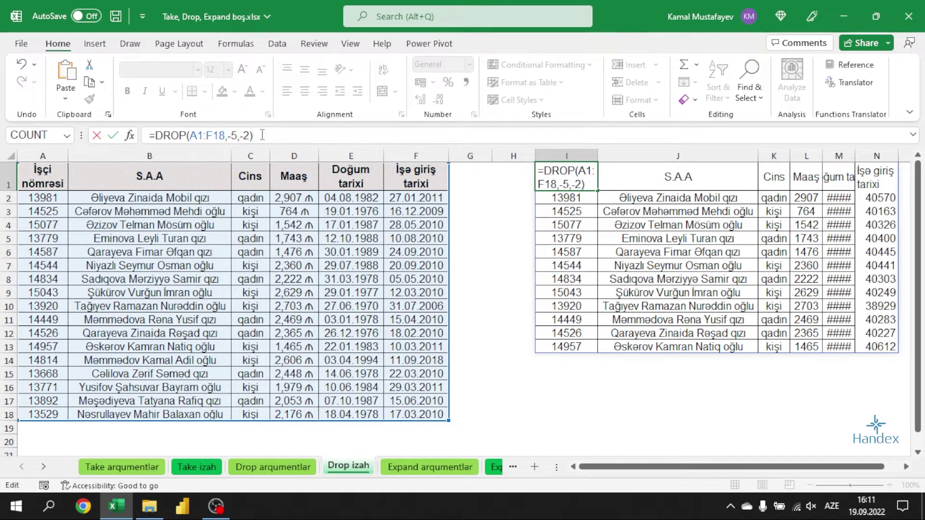
key("Return")
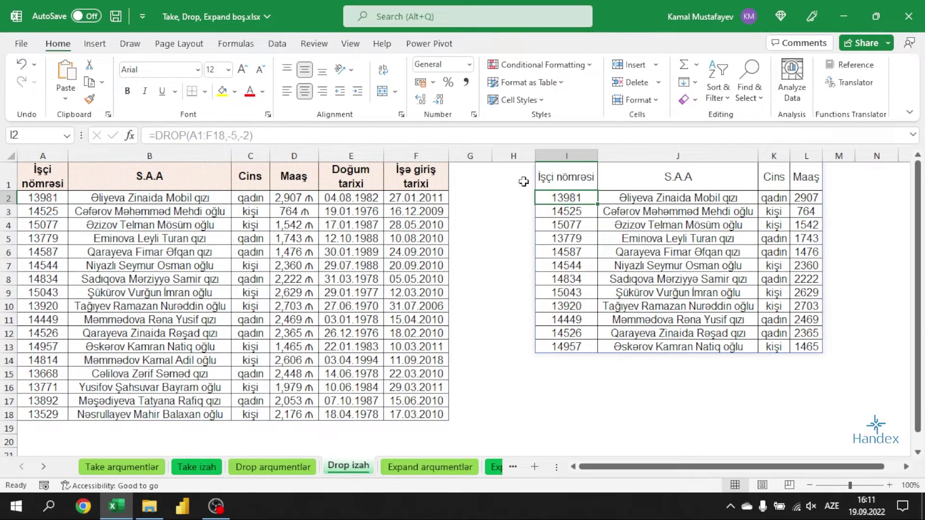
Try a positive rows argument of 5 in the DROP formula in I1, and undo the change.
left_click(557, 178)
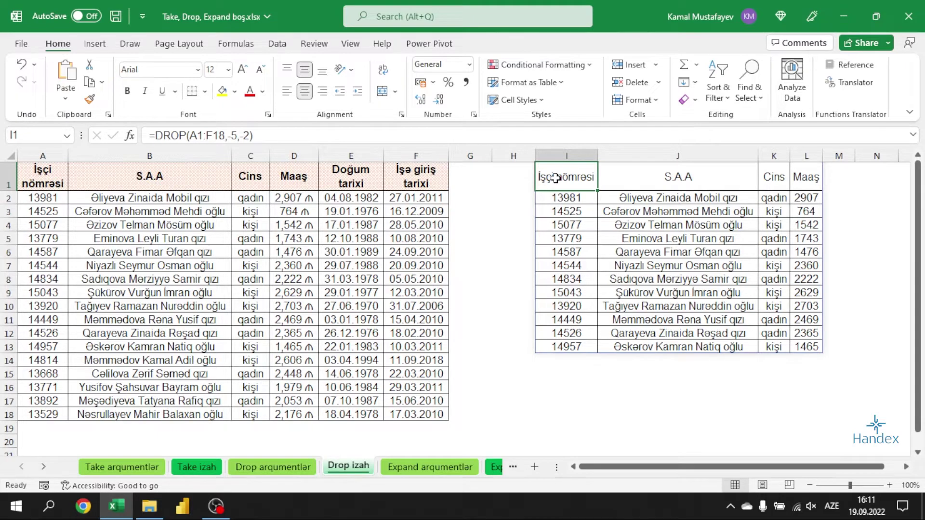
left_click(234, 136)
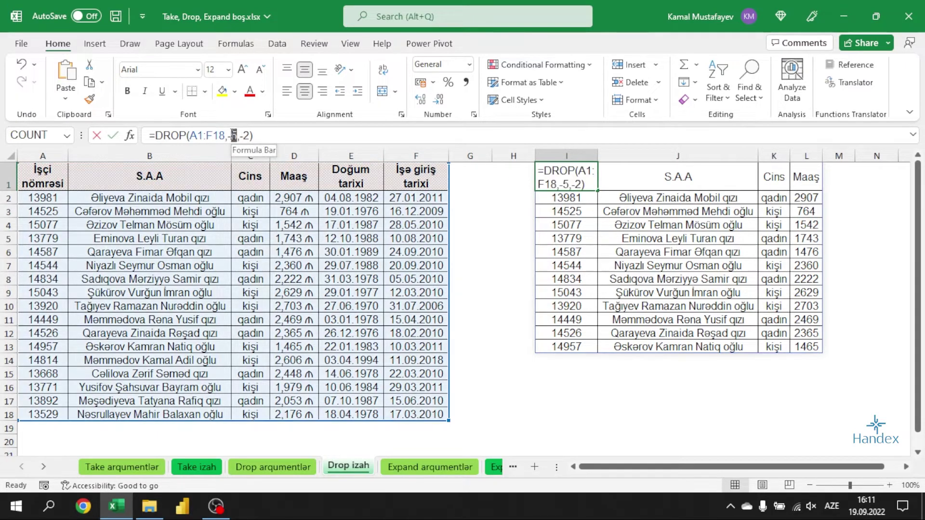
key("BackSpace")
key("Return")
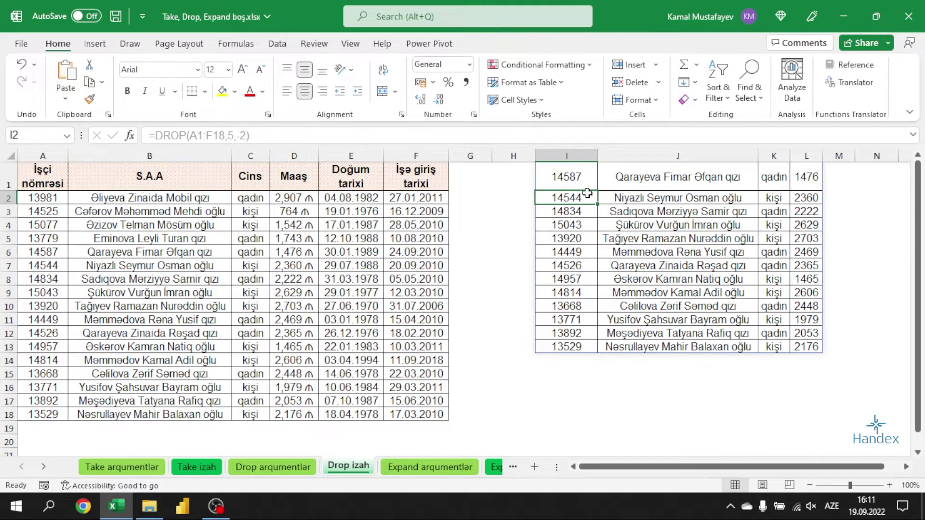
key("ctrl+z")
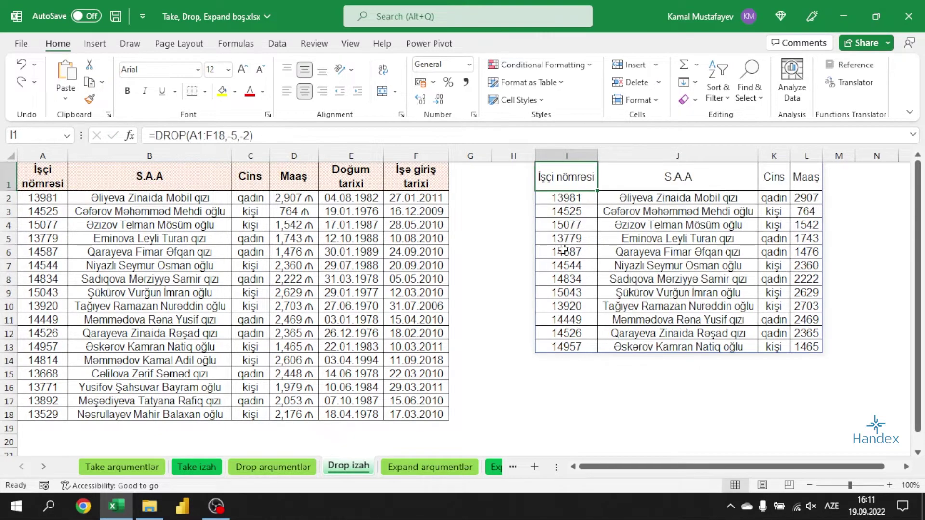
Review the Expand arqumentlər sheet, and enter =EXPAND(A1:F18,19) in cell I1 of the Expand izah sheet.
left_click(423, 465)
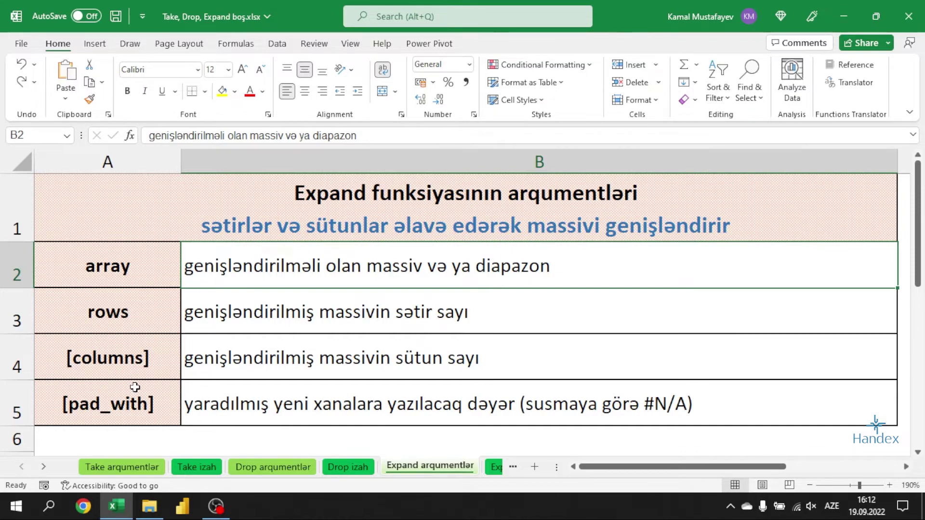
left_click(496, 467)
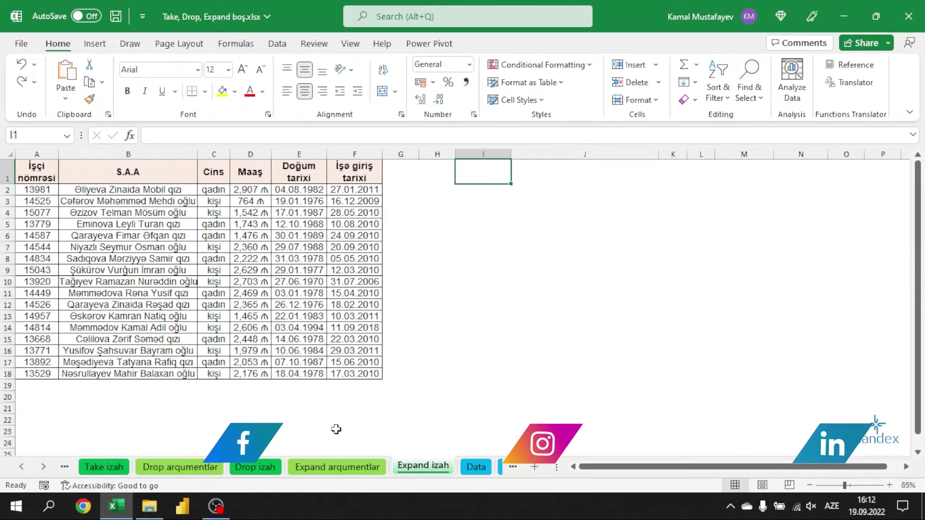
type("=e")
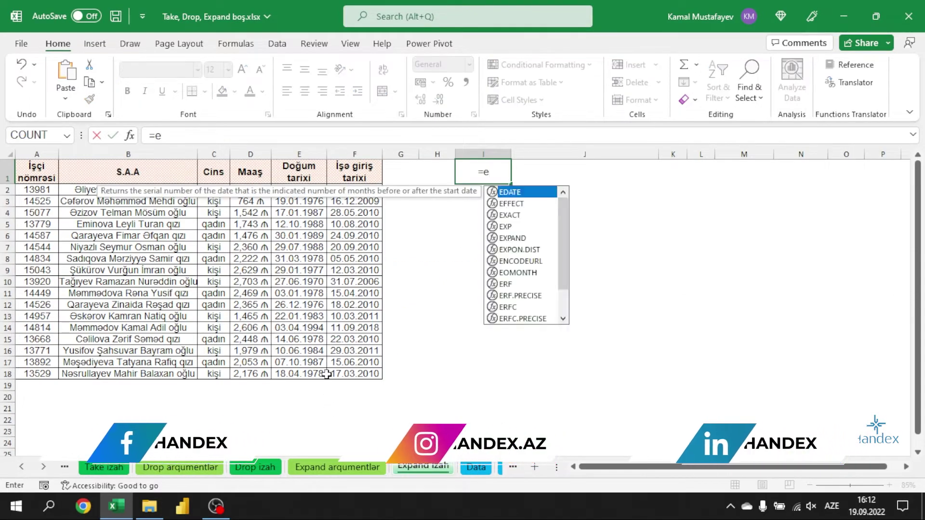
type("xpa")
key("Tab")
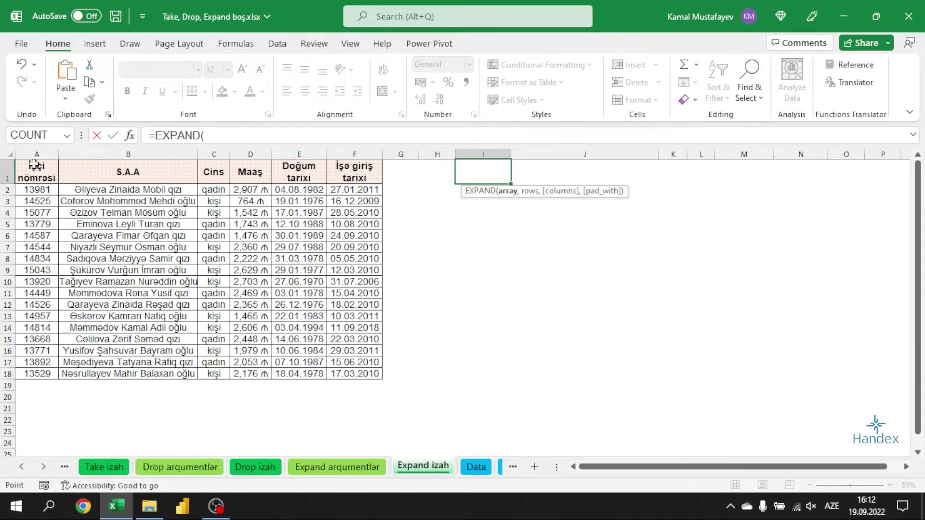
left_click_drag(37, 172, 353, 375)
type(",")
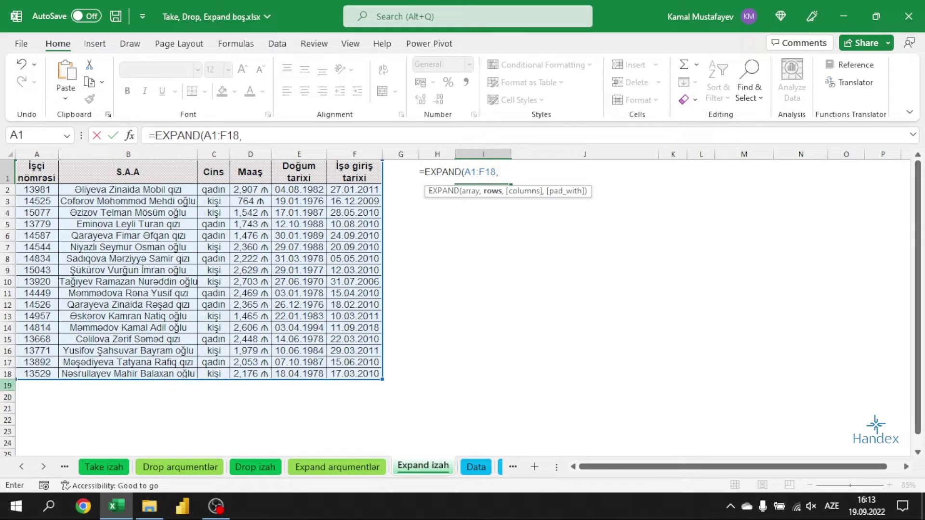
type("19")
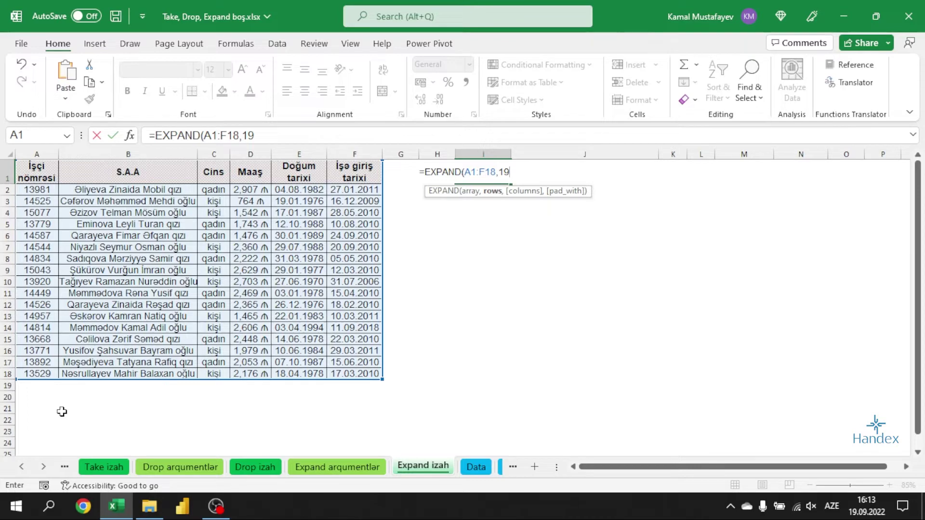
type(")")
key("Return")
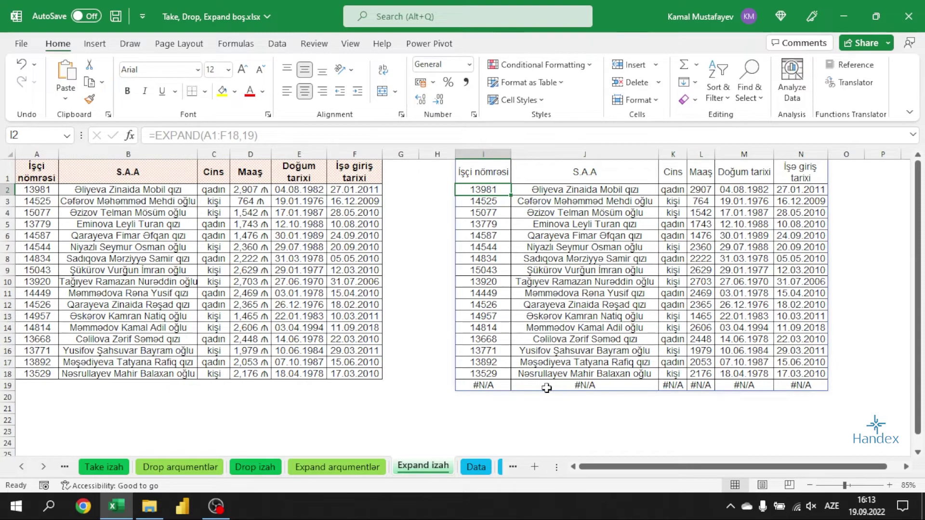
Add a columns argument of 7 to the EXPAND formula in I1.
left_click(487, 177)
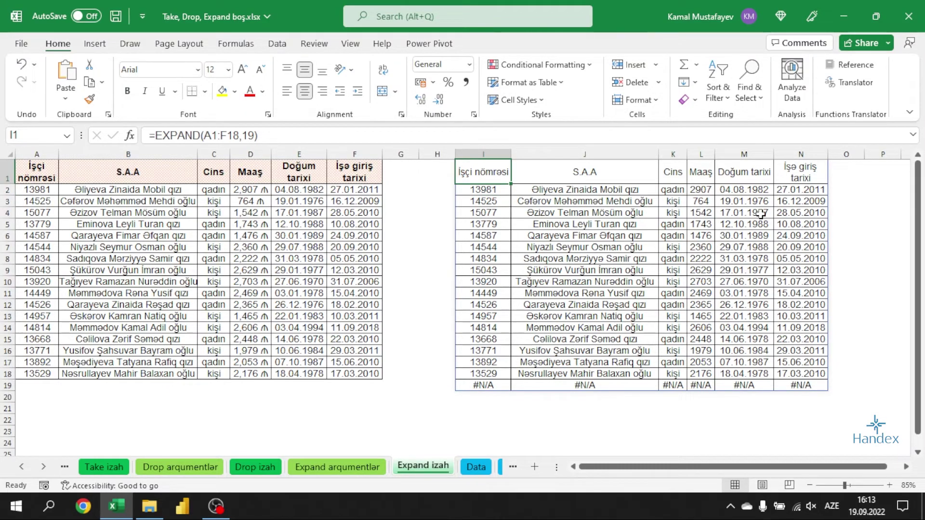
left_click(254, 140)
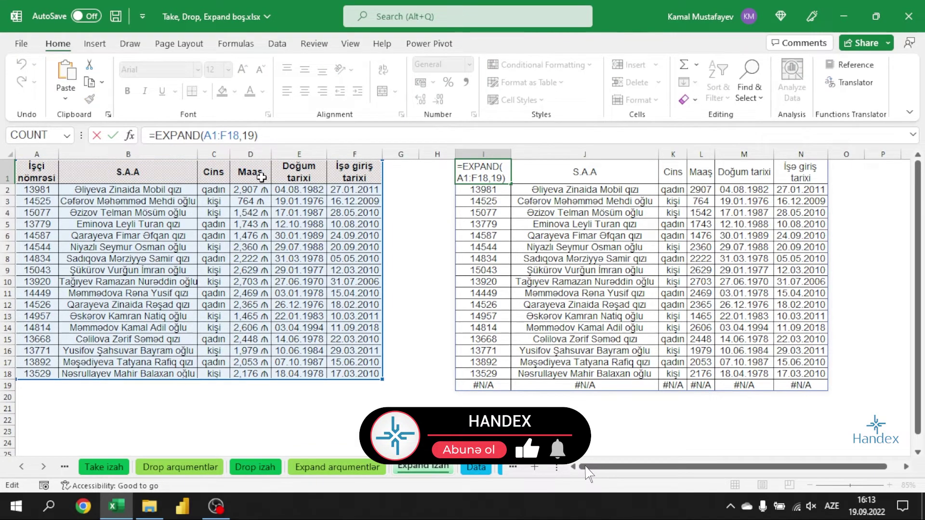
key("BackSpace")
type(",7)")
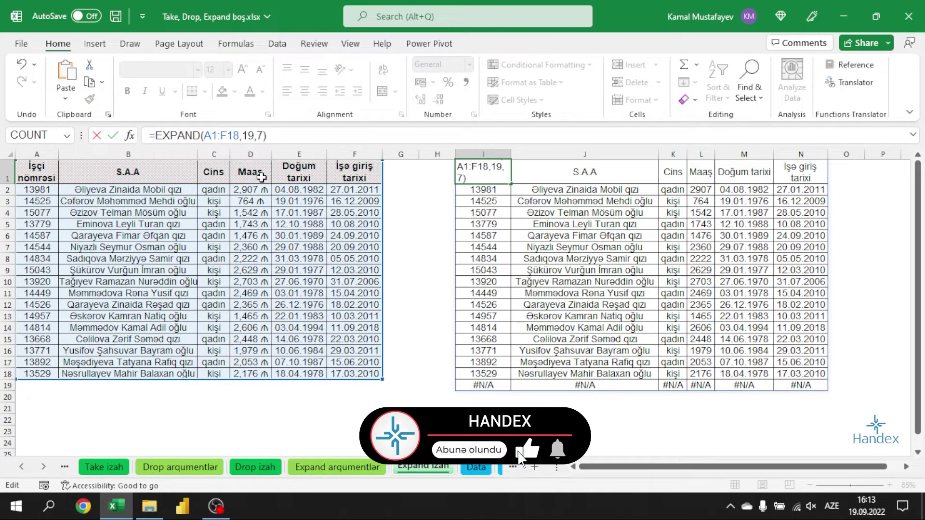
key("Return")
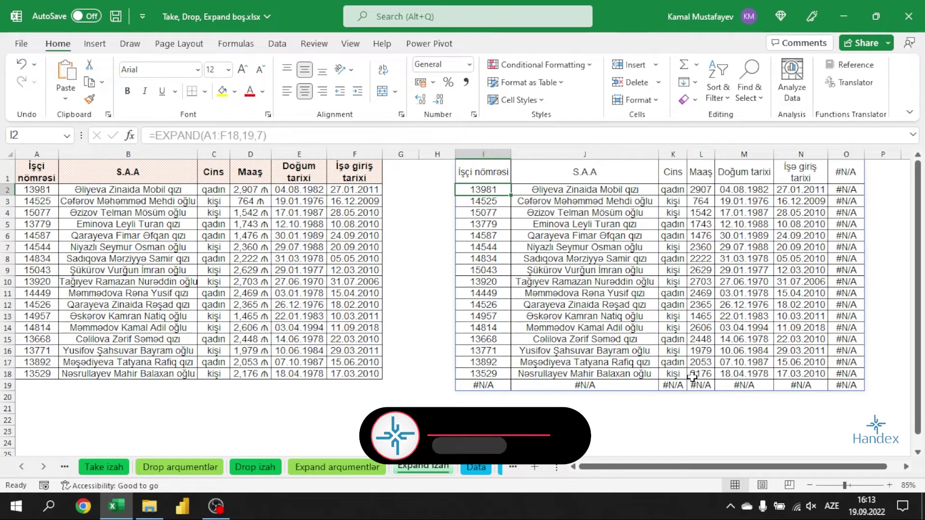
Add "-" as the pad_with argument of the EXPAND formula in I1 to fill the added cells.
left_click(506, 166)
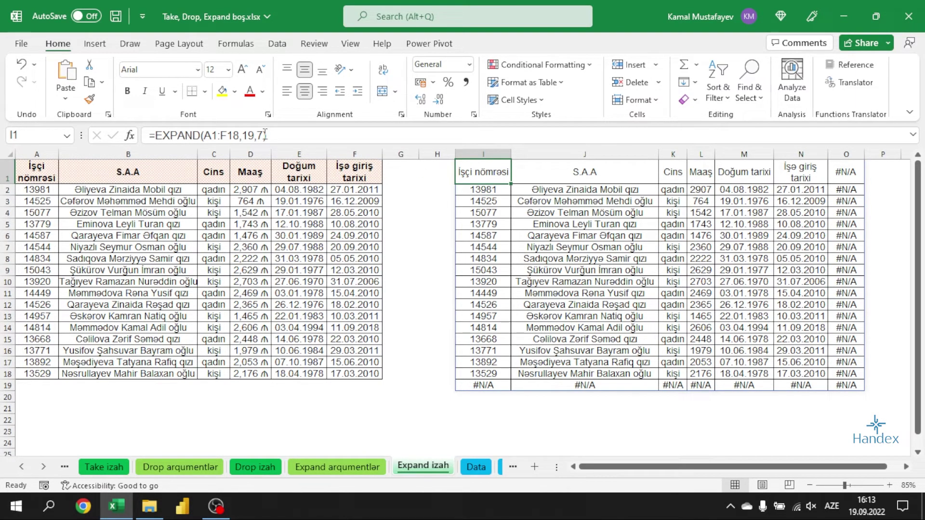
left_click(284, 136)
key("BackSpace")
type(",\"-")
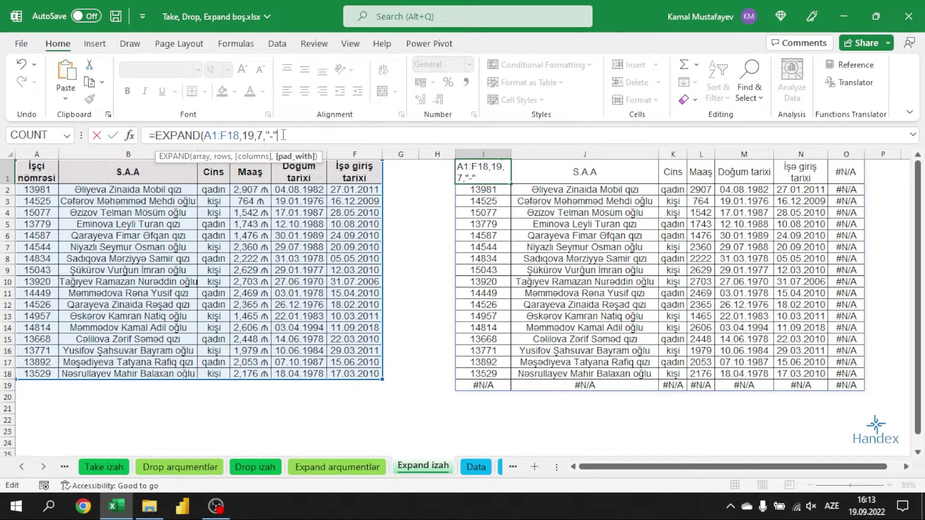
type("\")")
key("Return")
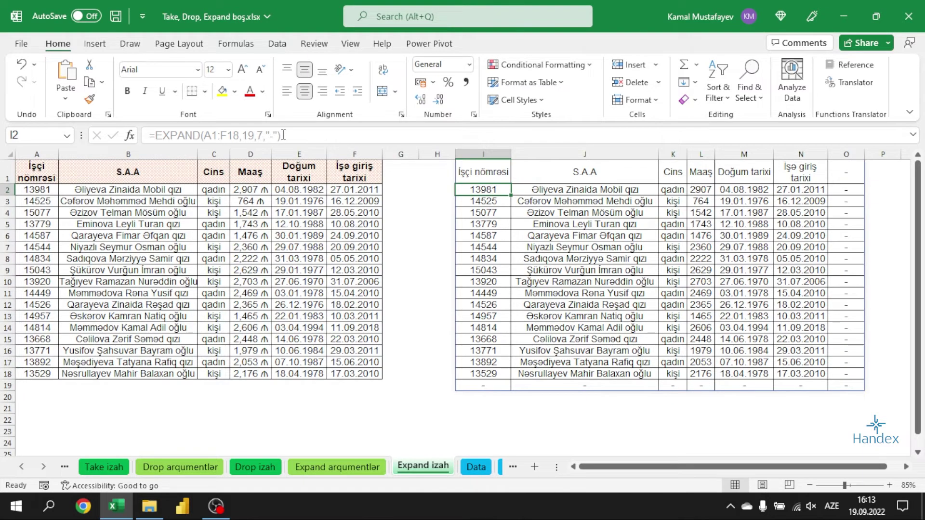
Change the pad_with value of the EXPAND formula in I1 to "*".
left_click(470, 172)
left_click(282, 136)
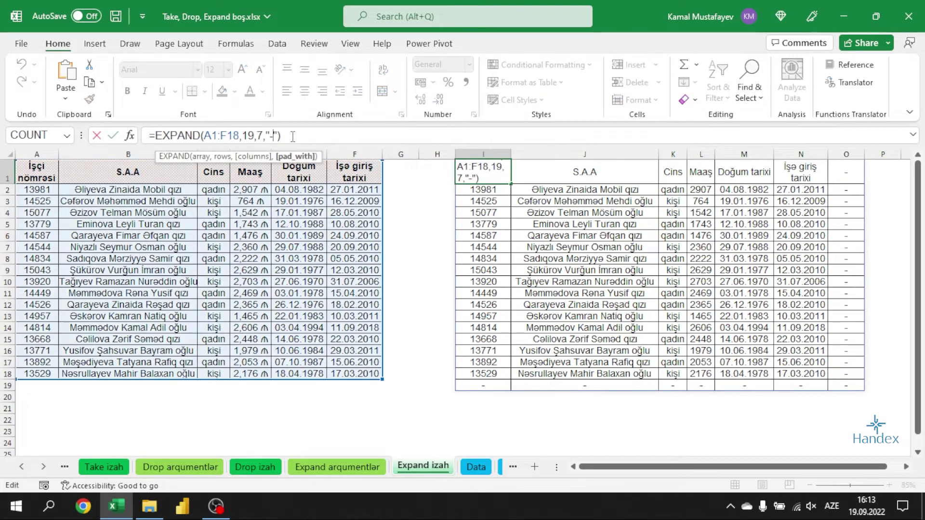
key("BackSpace")
type("*")
key("Return")
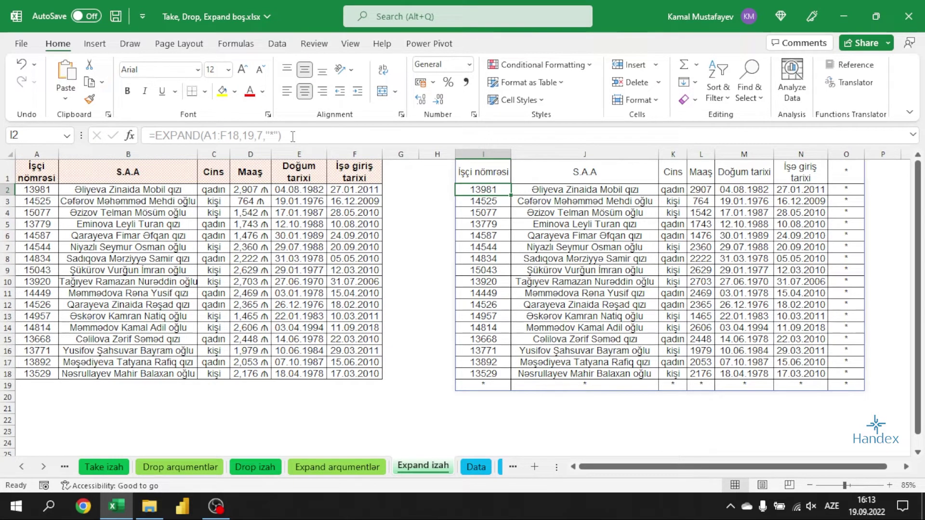
left_click(496, 168)
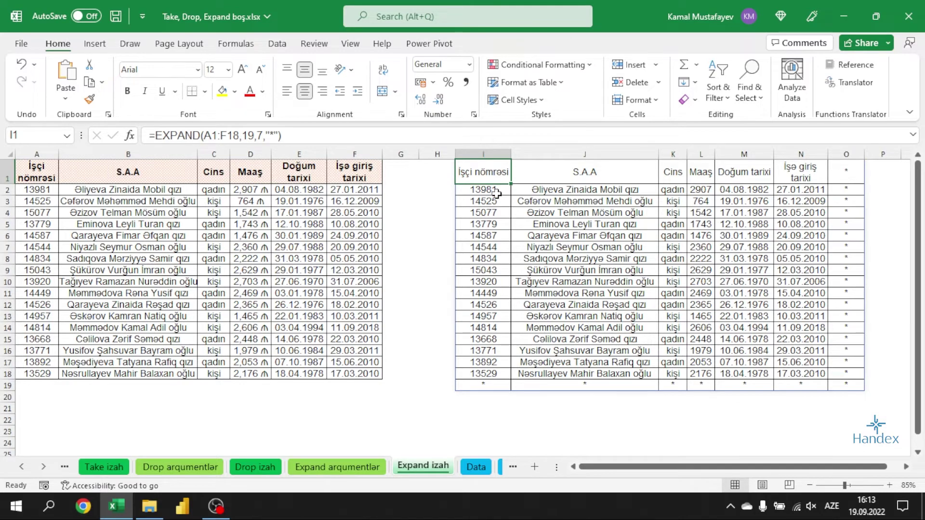
Compare the task on the Take&Drop #1 sheet with the product table on the Data sheet, and select A4 on Take&Drop #1.
left_click(476, 467)
left_click(473, 467)
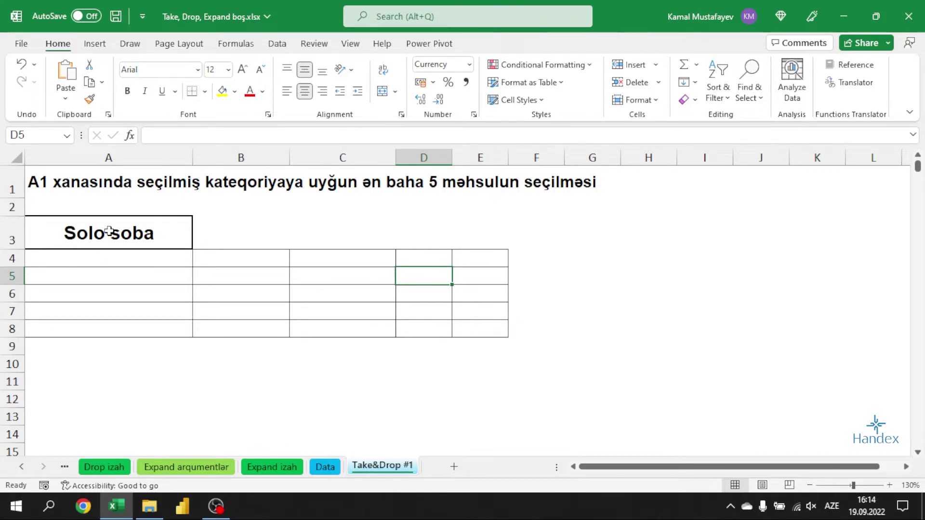
left_click(324, 467)
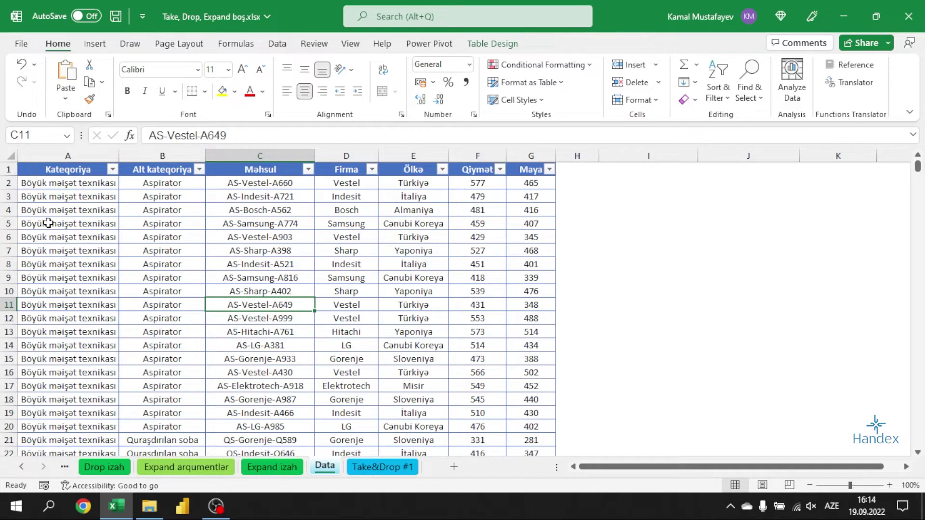
left_click(369, 467)
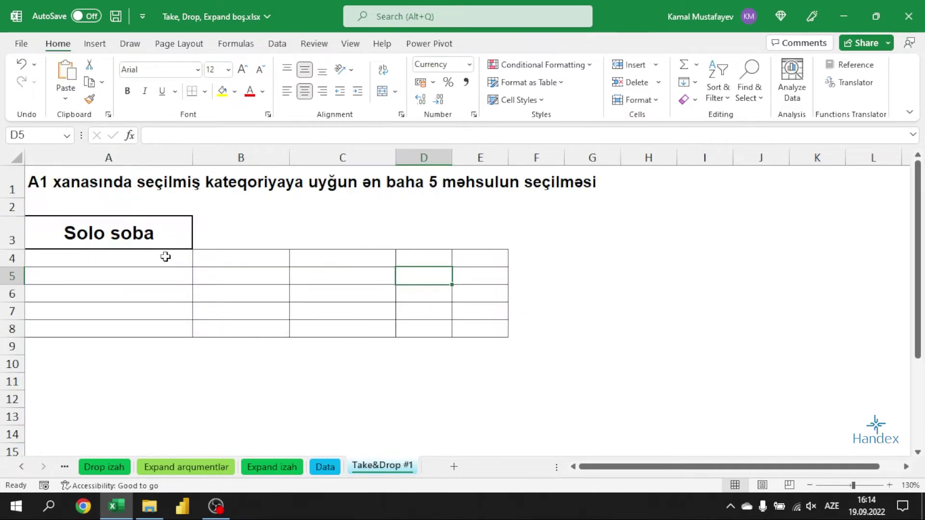
left_click(324, 467)
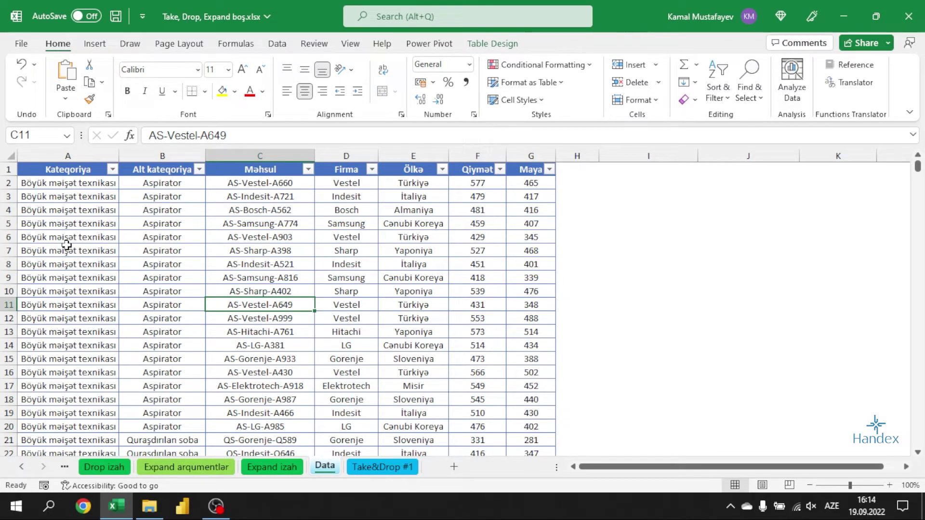
left_click(360, 468)
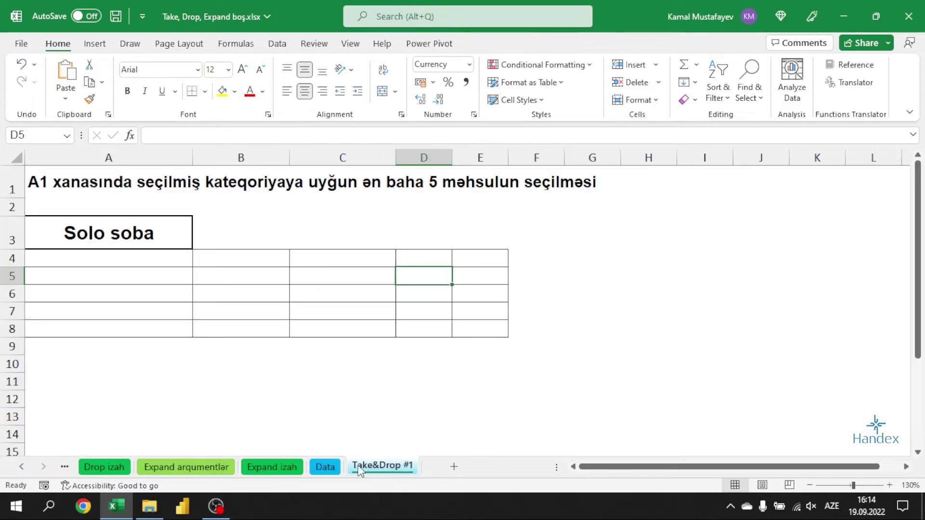
left_click(130, 261)
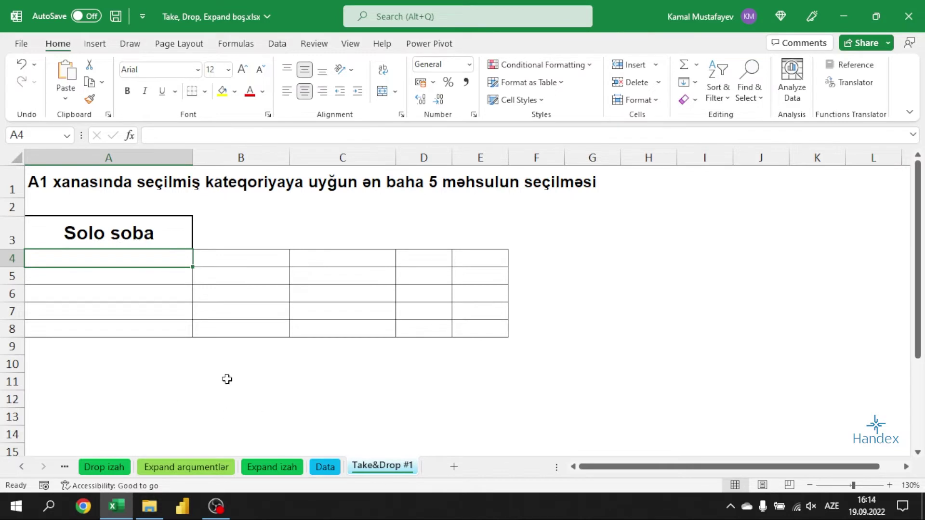
Start a FILTER formula in A4 of Take&Drop #1 with the whole Məhsul table from the Data sheet as its array.
key("F2")
type("il")
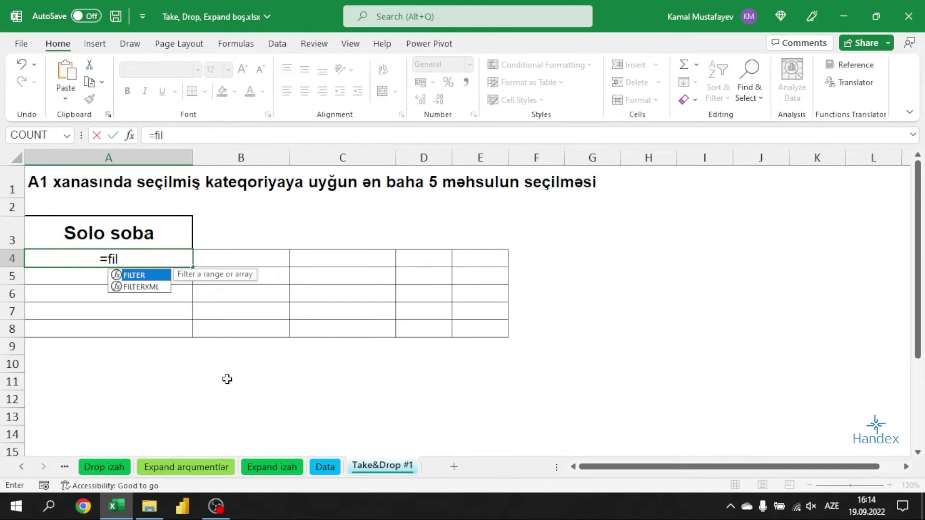
key("Tab")
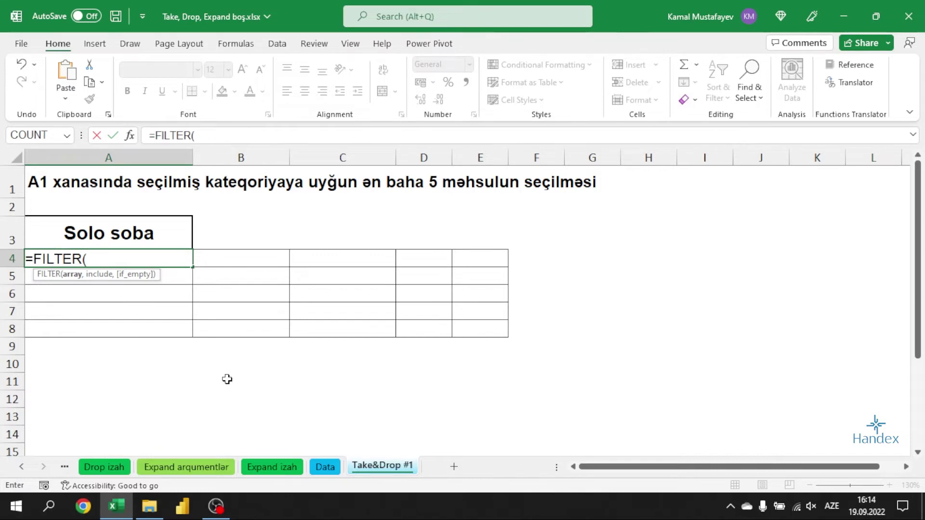
left_click(324, 466)
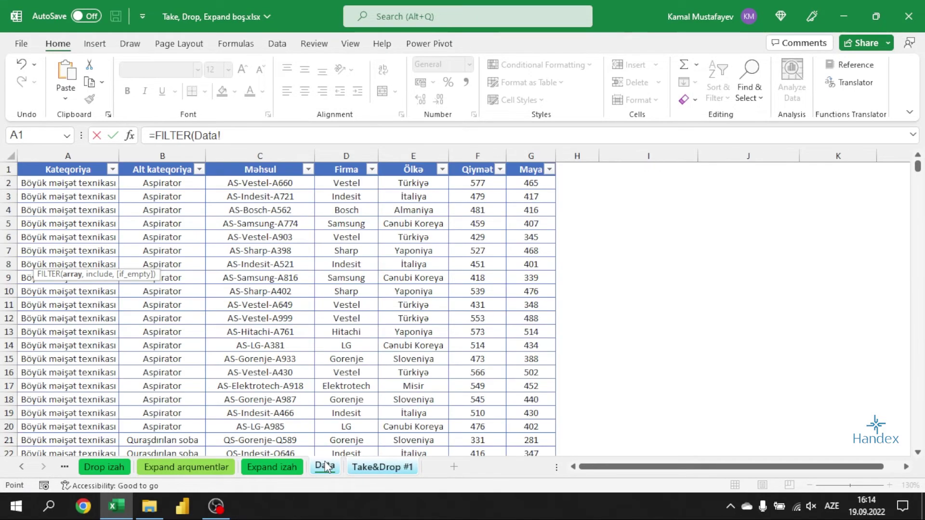
left_click(245, 277)
left_click_drag(89, 182, 514, 226)
key("ctrl+shift+Down")
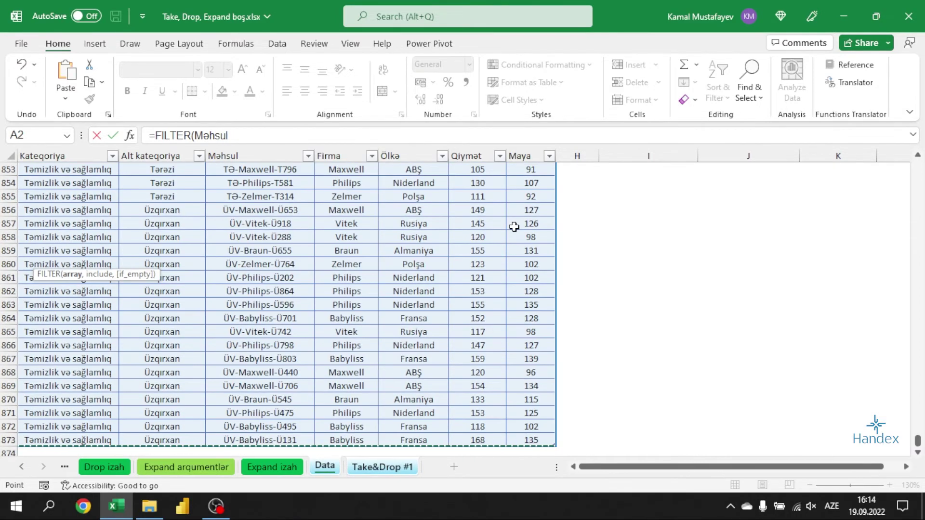
left_click(241, 135)
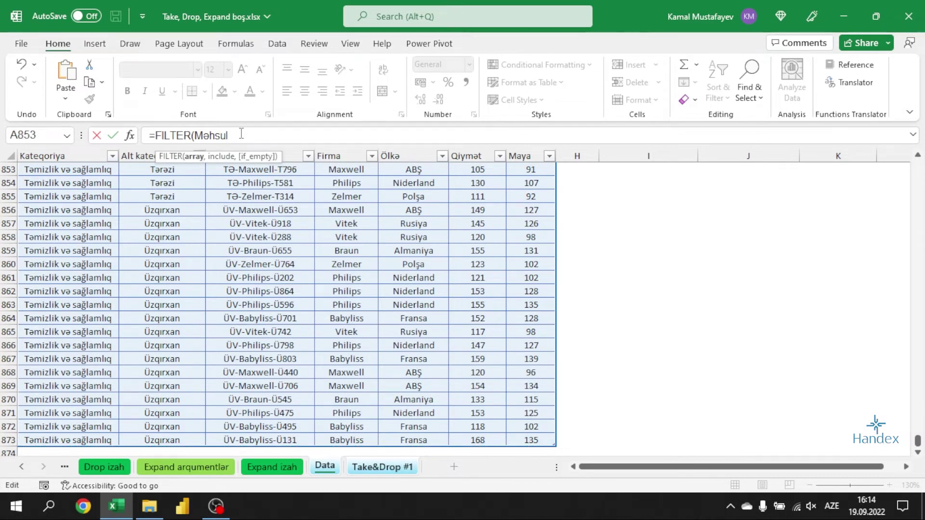
type(",")
Complete the FILTER formula in A4 with the include condition Məhsul[Alt kateqoriya]=A3, without a sheet name in the A3 reference.
scroll(484, 351, "up", 5)
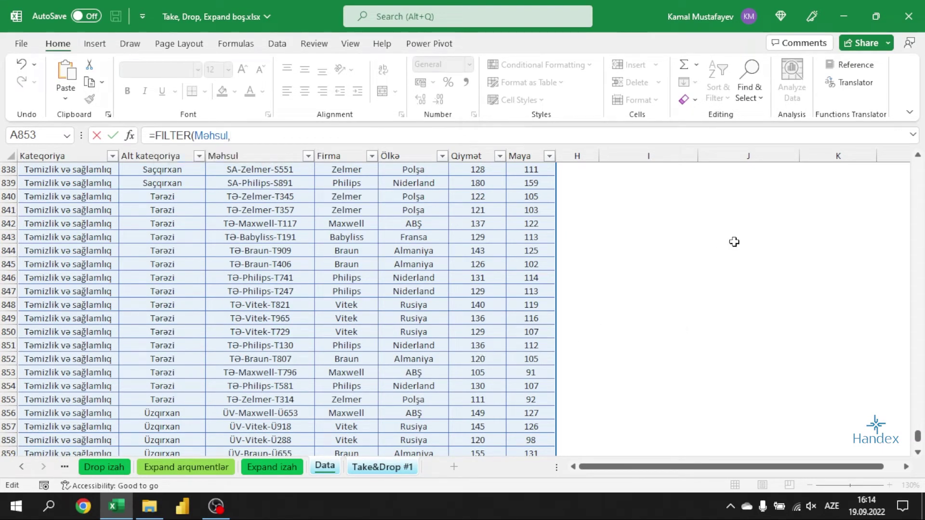
left_click_drag(917, 436, 918, 166)
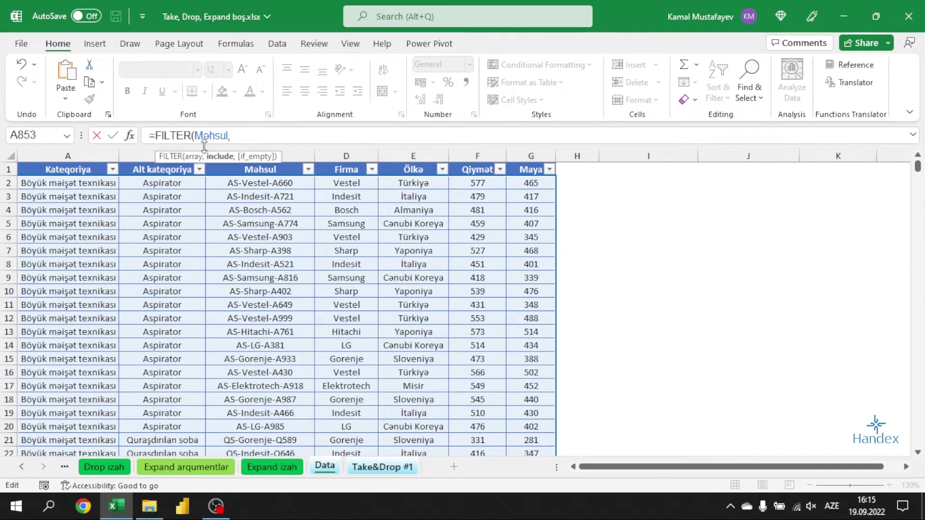
left_click(154, 163)
type("=")
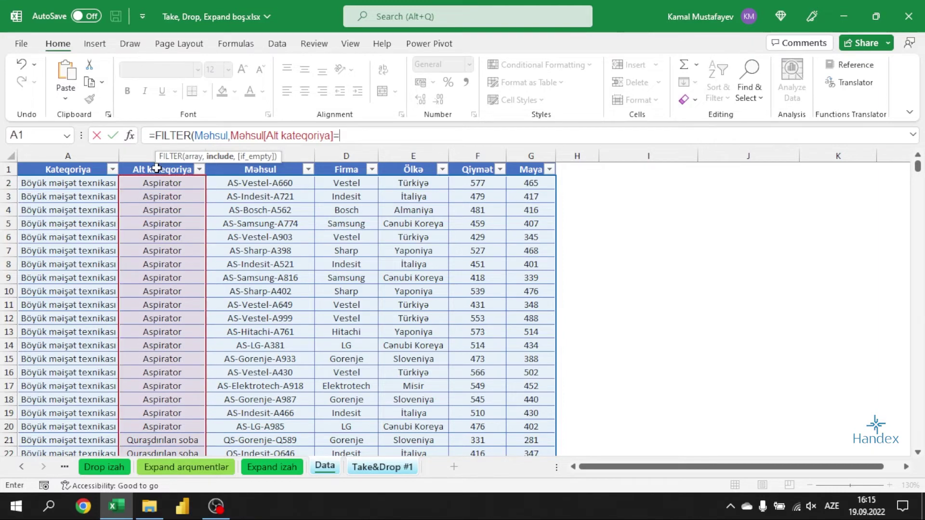
left_click(362, 468)
left_click(103, 226)
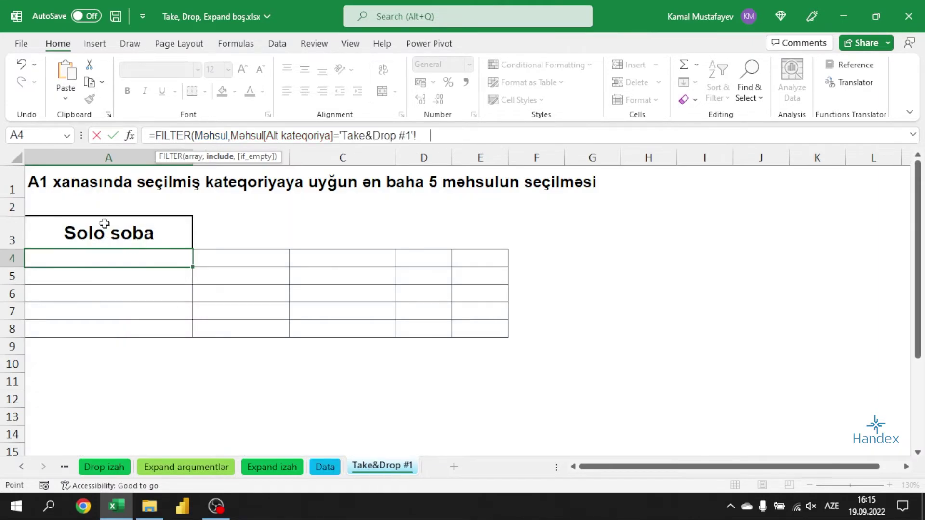
left_click_drag(419, 135, 339, 135)
key("BackSpace")
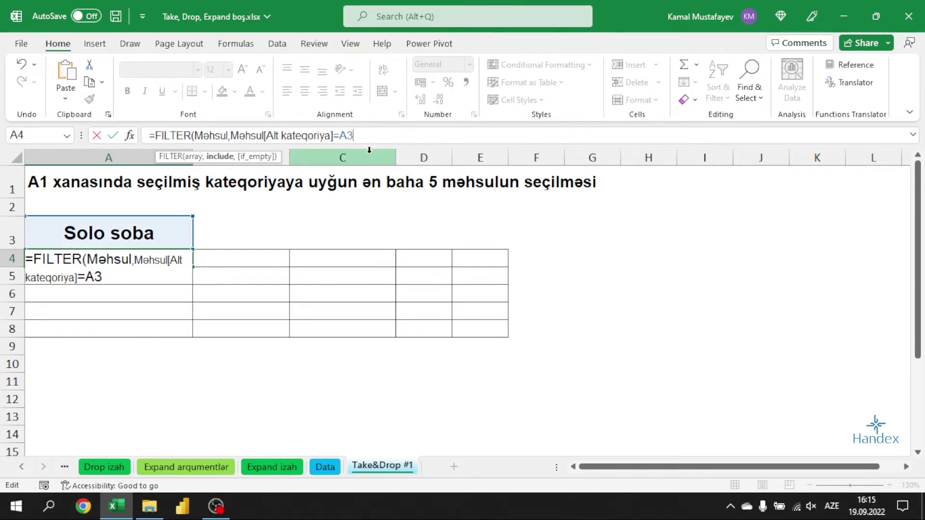
type(")")
key("Return")
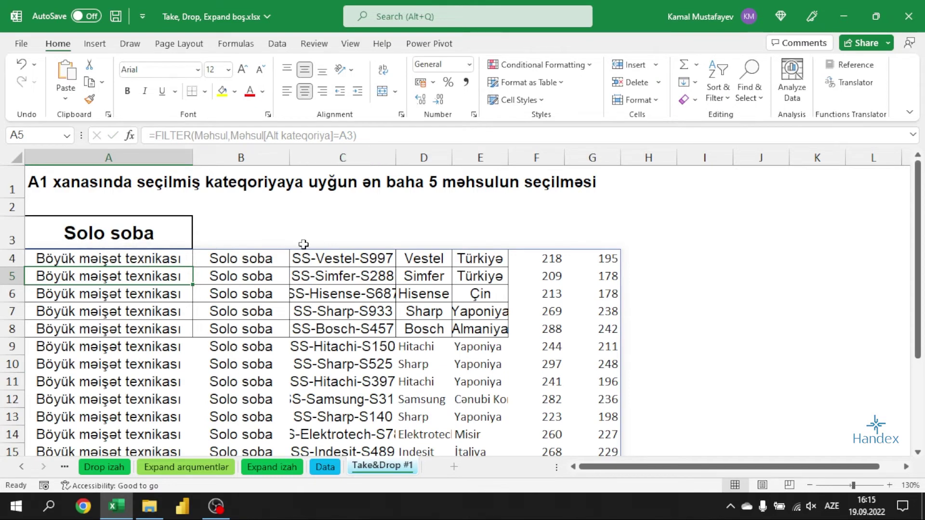
Wrap the FILTER formula in A4 in SORT with a sort_index of 6 to order the products by price.
left_click(104, 263)
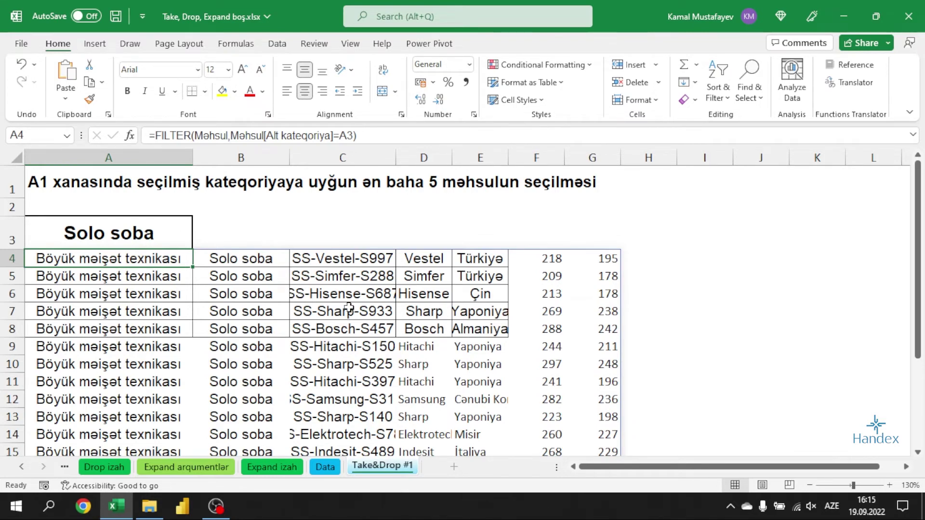
left_click(550, 258)
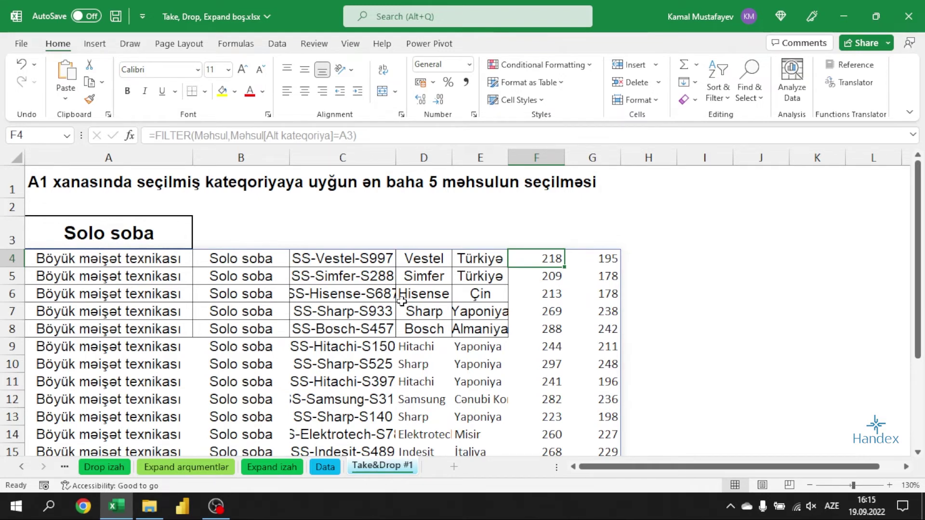
left_click(183, 260)
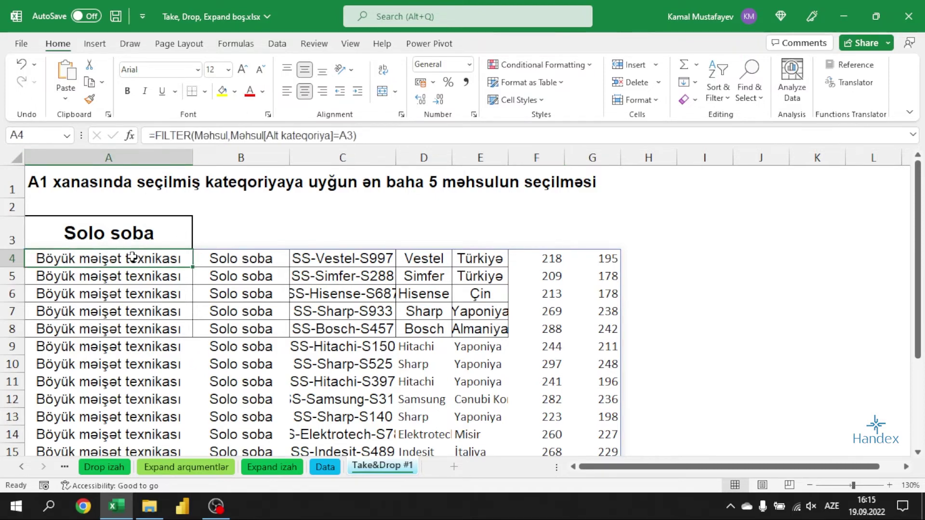
key("ctrl+Down")
scroll(128, 250, "up", 5)
double_click(115, 258)
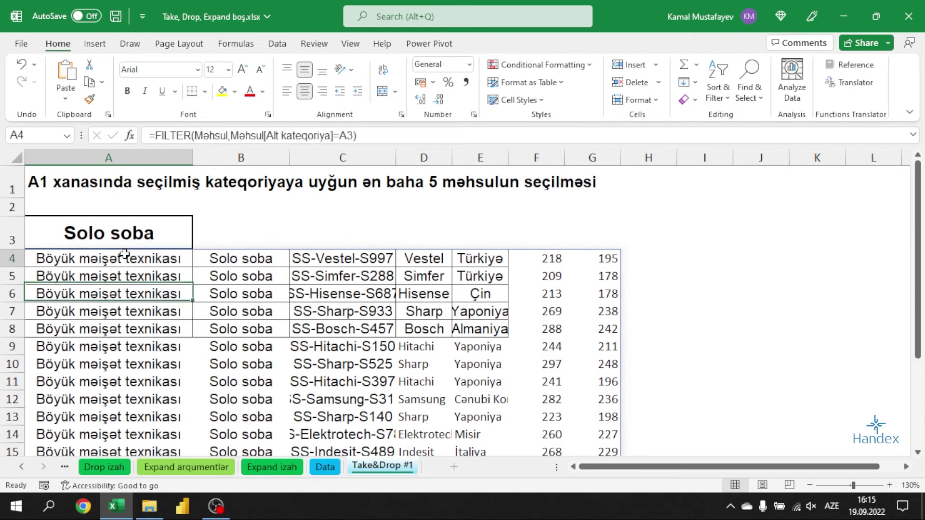
left_click(153, 136)
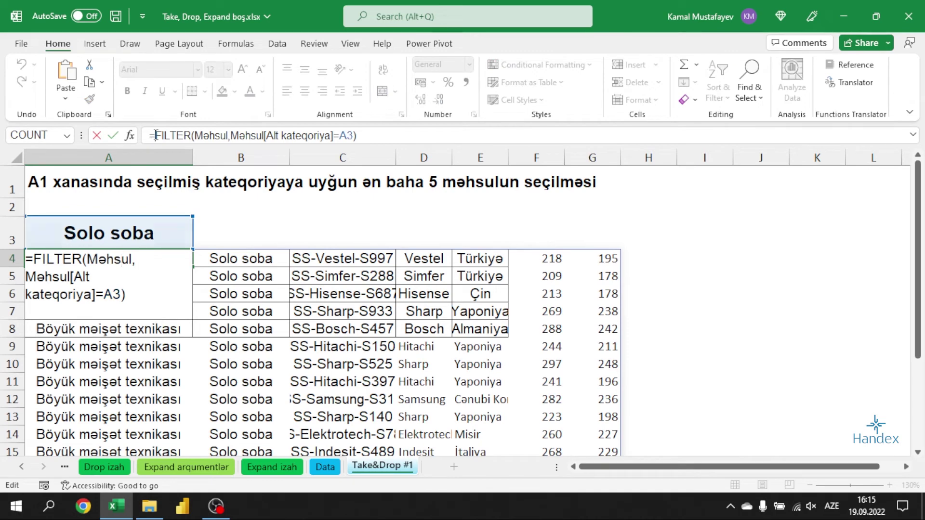
type("sort")
key("Tab")
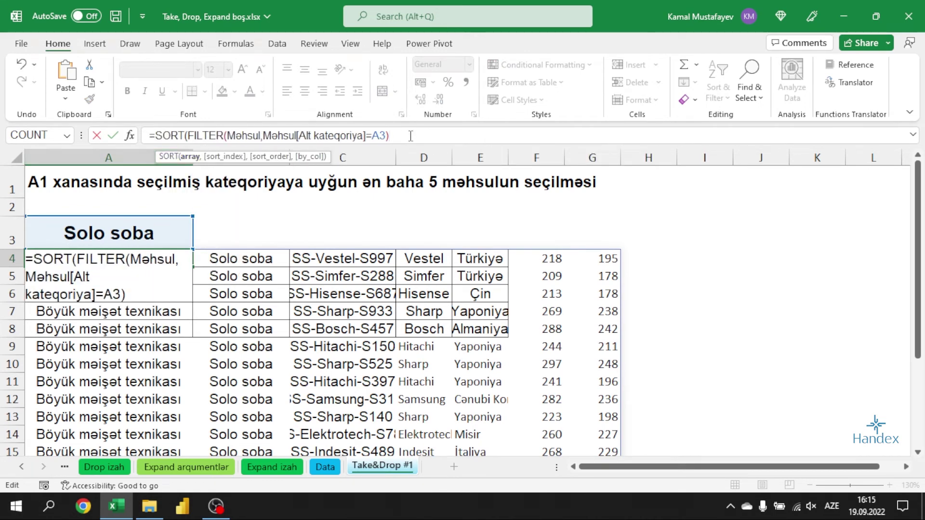
type(",")
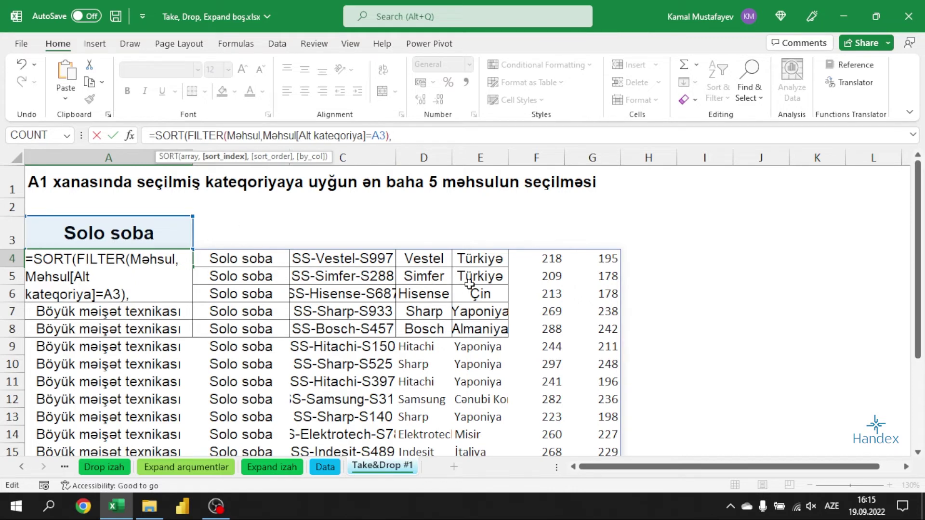
type("6)")
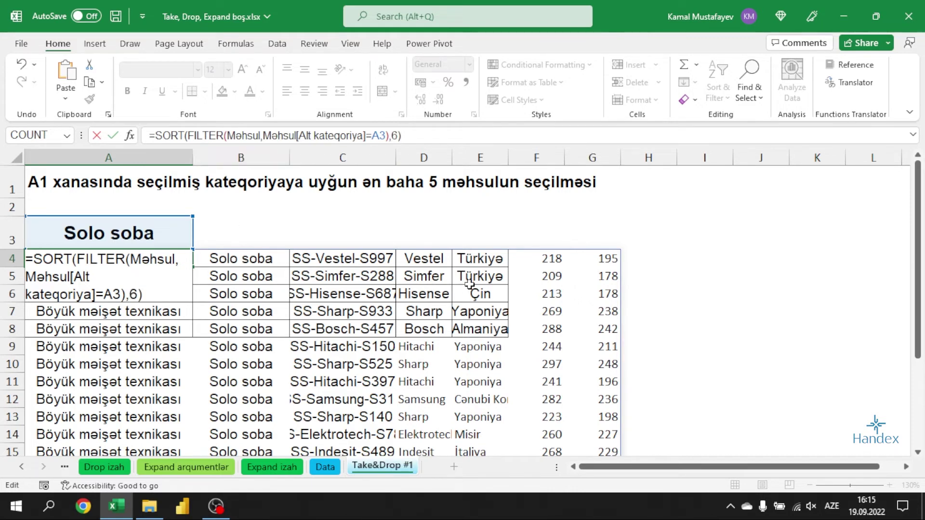
key("Return")
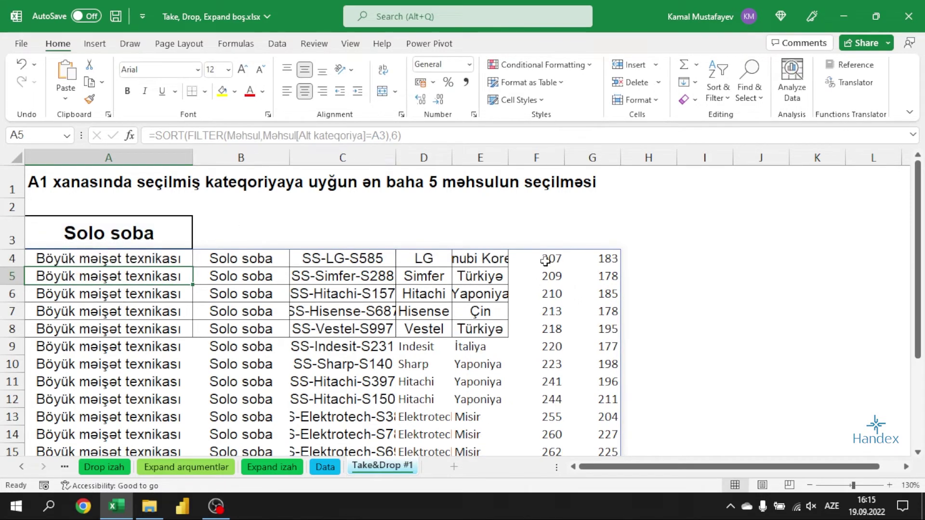
Add a sort_order of -1 to the SORT formula in A4 for descending price order.
left_click(172, 258)
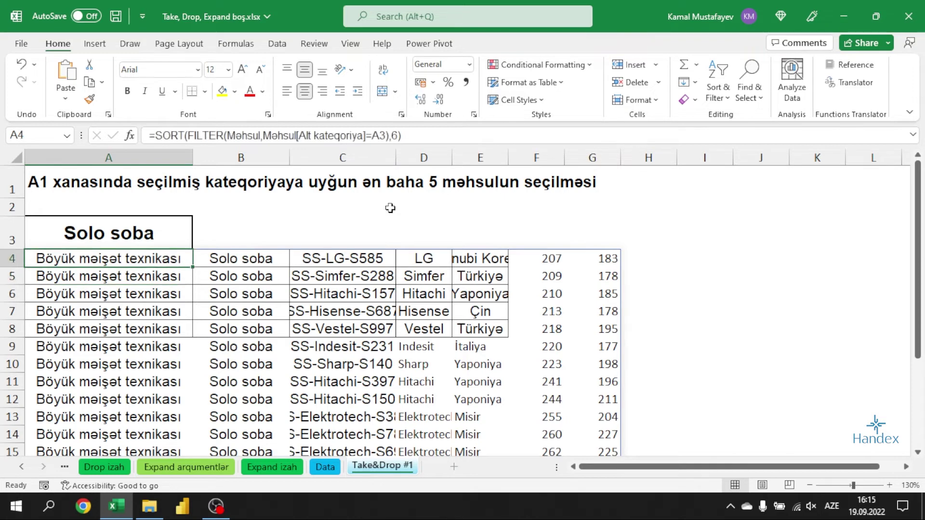
left_click(416, 135)
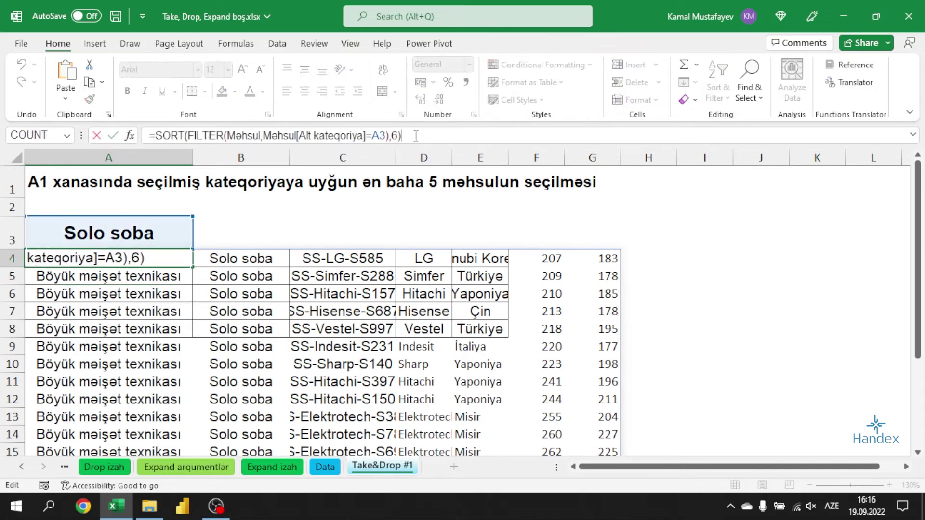
key("BackSpace")
type(",")
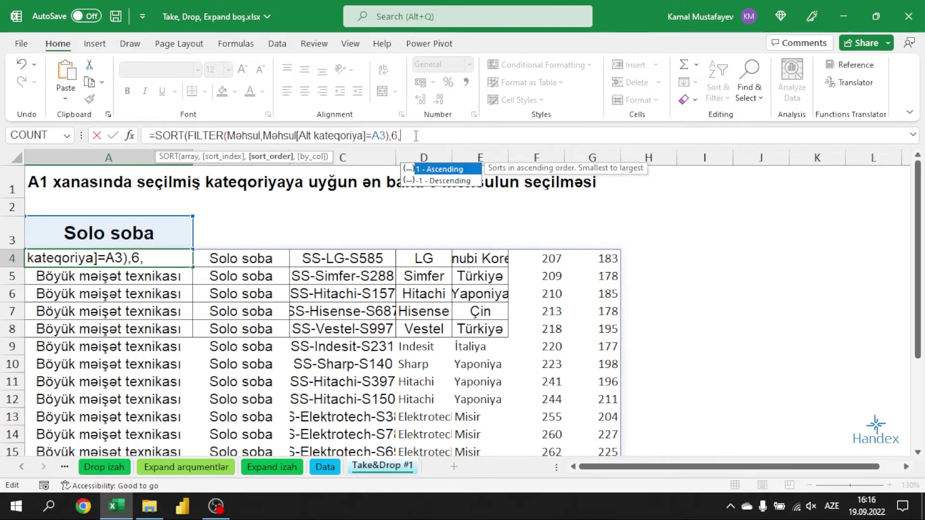
type("-1)")
key("Return")
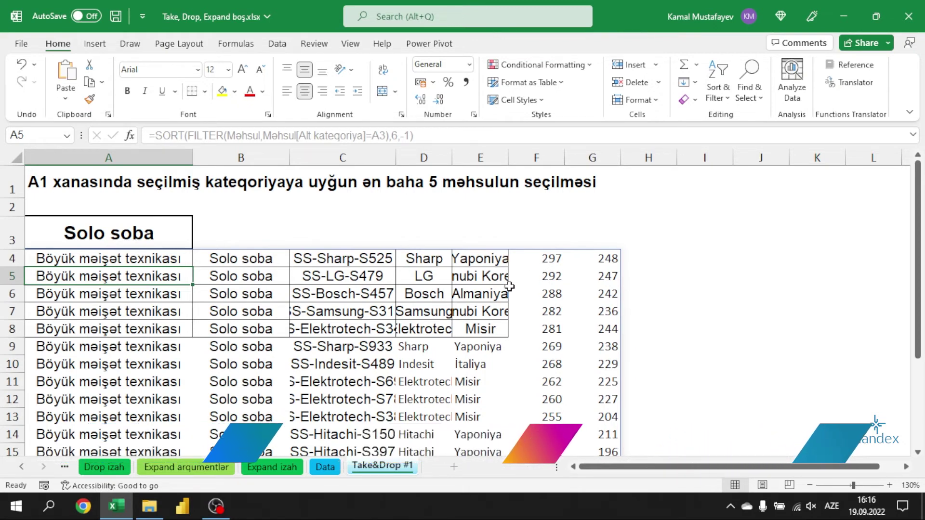
Wrap the SORT formula in A4 in TAKE with a rows argument of 5 to keep only the five most expensive products.
left_click(115, 257)
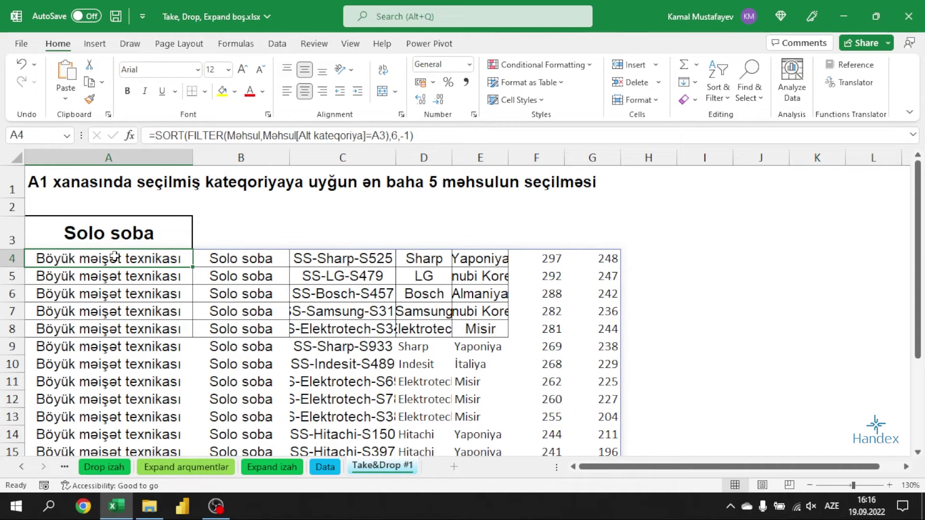
left_click(158, 136)
key("Escape")
scroll(195, 318, "down", 3)
scroll(198, 328, "up", 2)
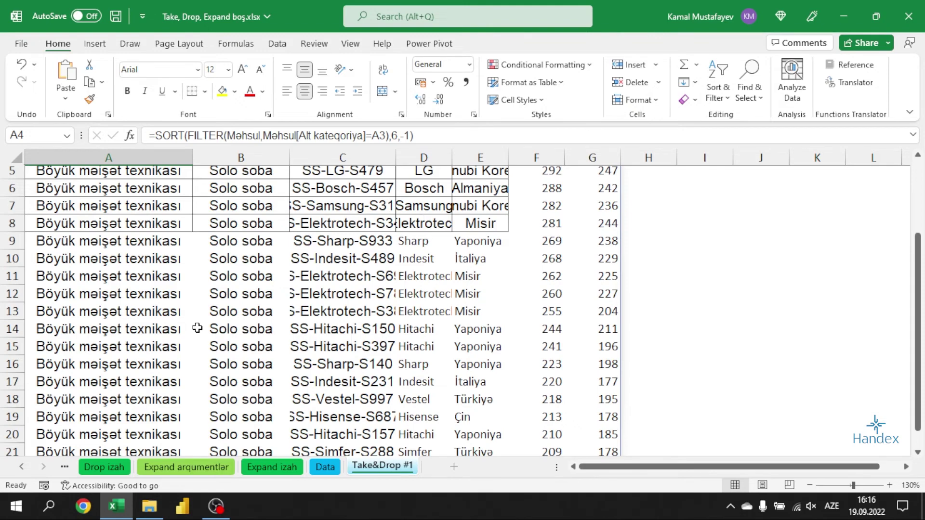
scroll(198, 328, "up", 2)
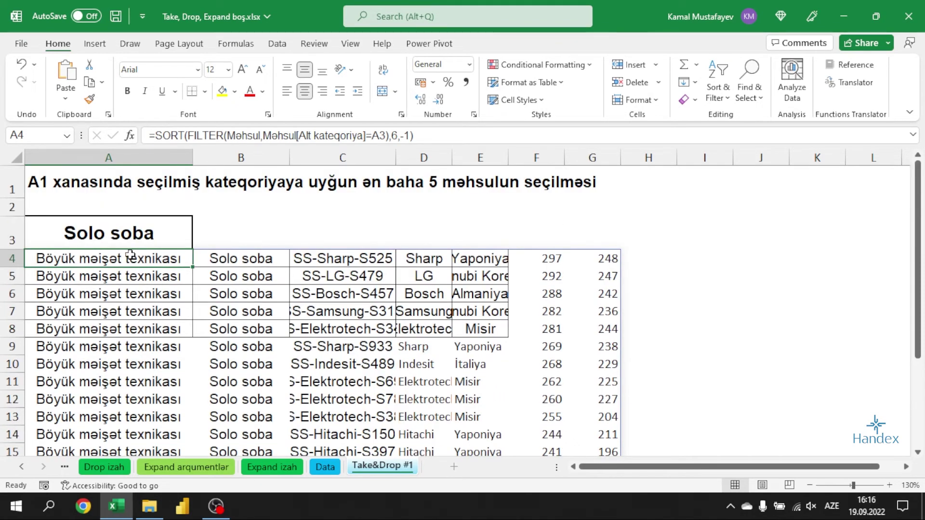
left_click(158, 134)
type("tak")
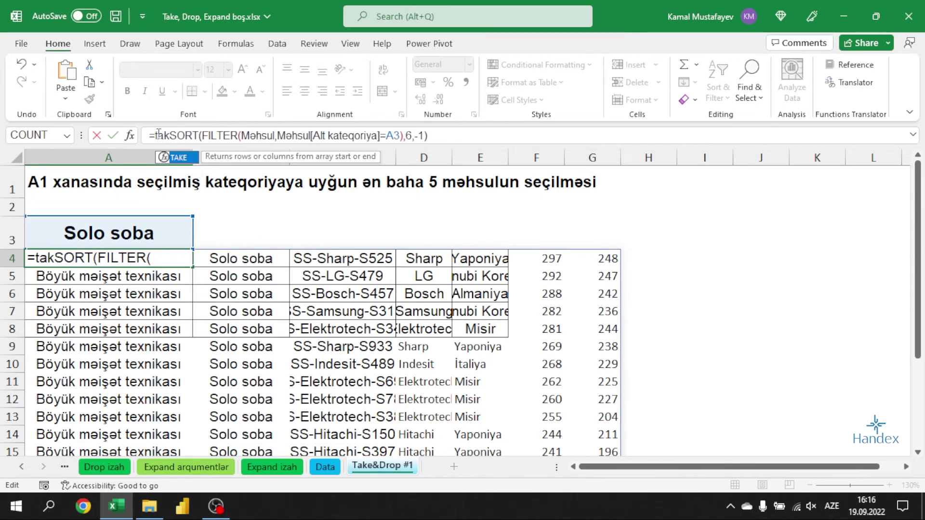
key("Tab")
left_click(190, 157)
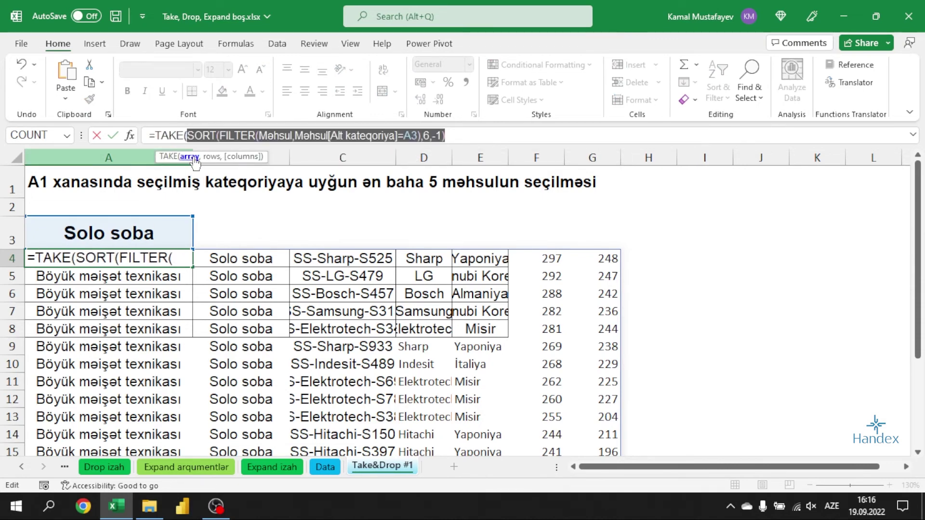
left_click(467, 135)
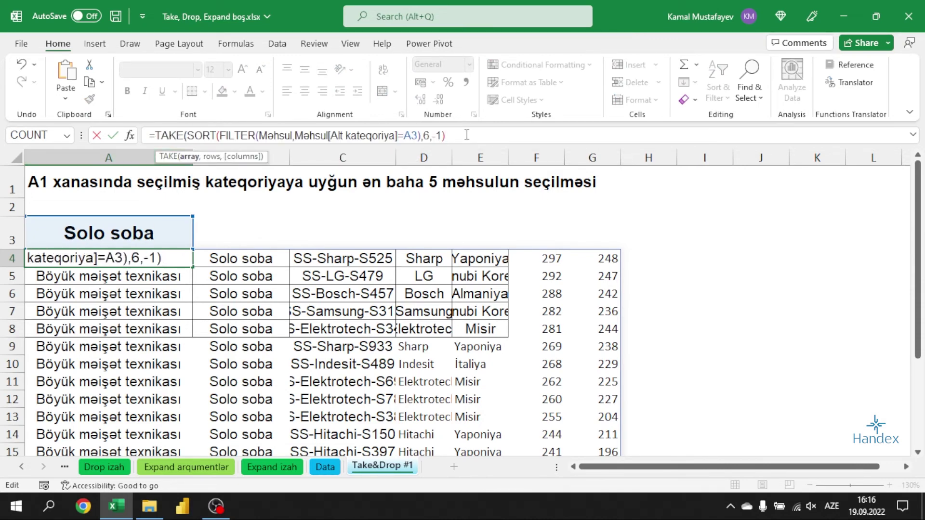
type(",5)")
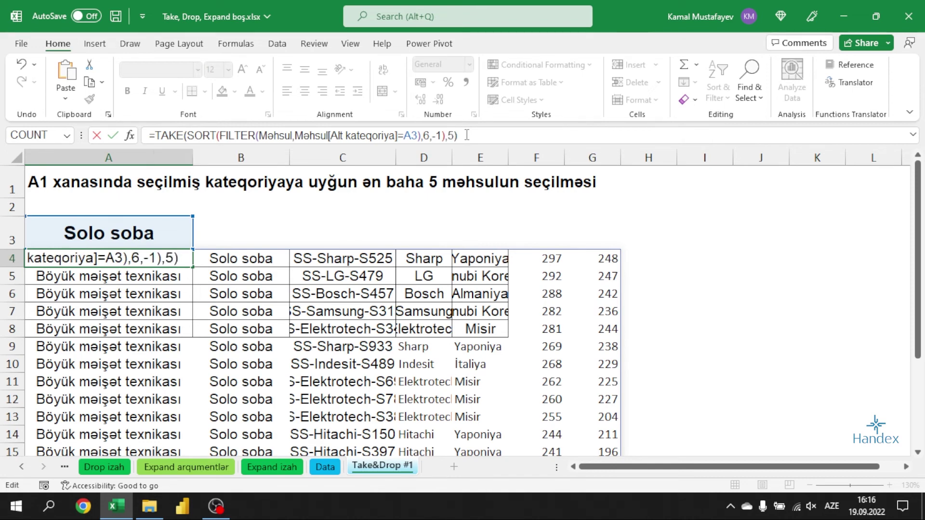
key("Return")
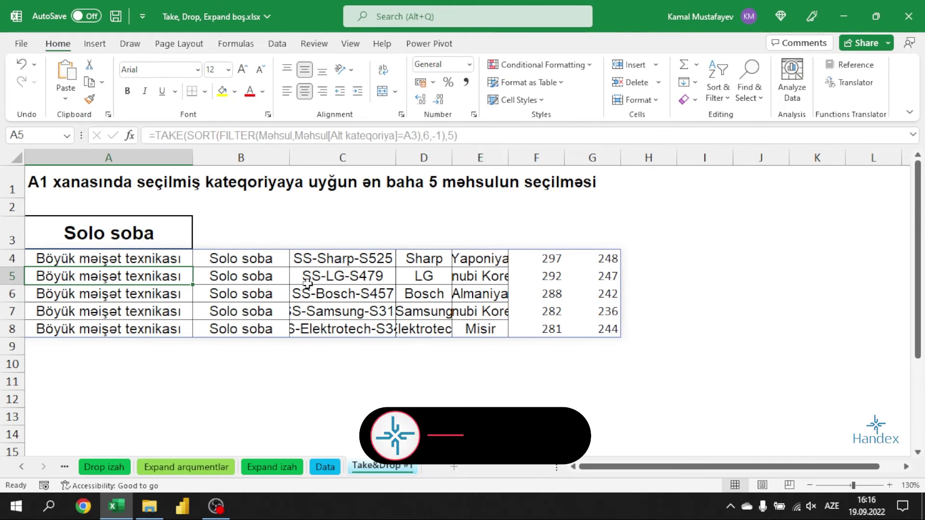
Wrap the TAKE formula in A4 in DROP with the rows argument left empty and a columns argument of 2 to remove the two category columns.
left_click_drag(150, 260, 245, 328)
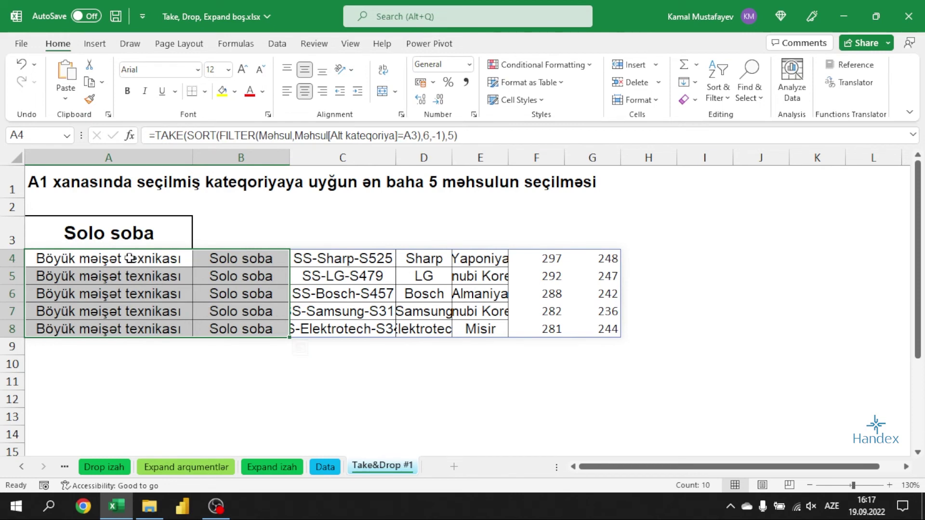
left_click(144, 259)
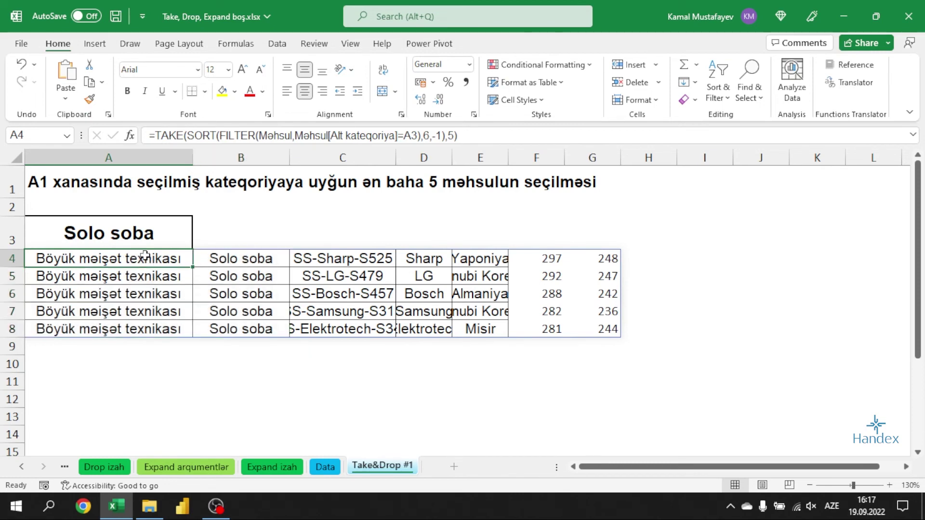
left_click(154, 136)
type("dro")
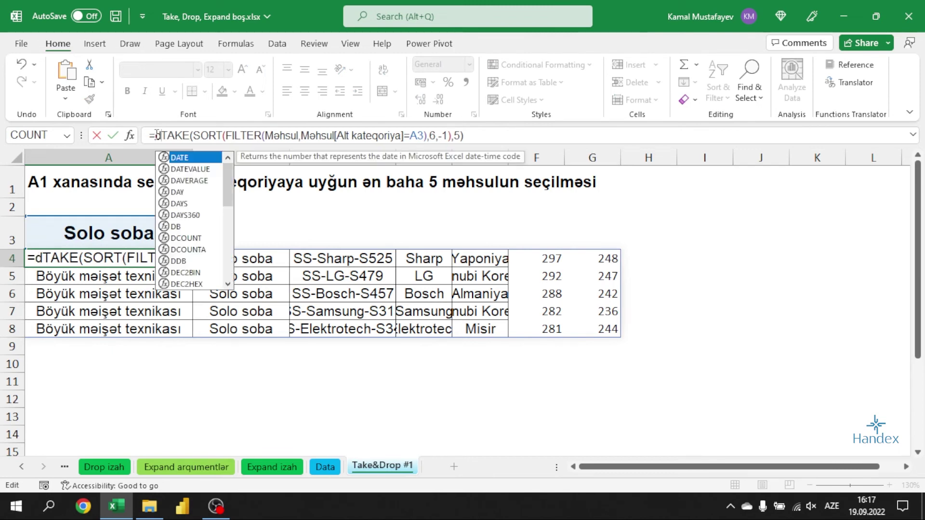
key("Tab")
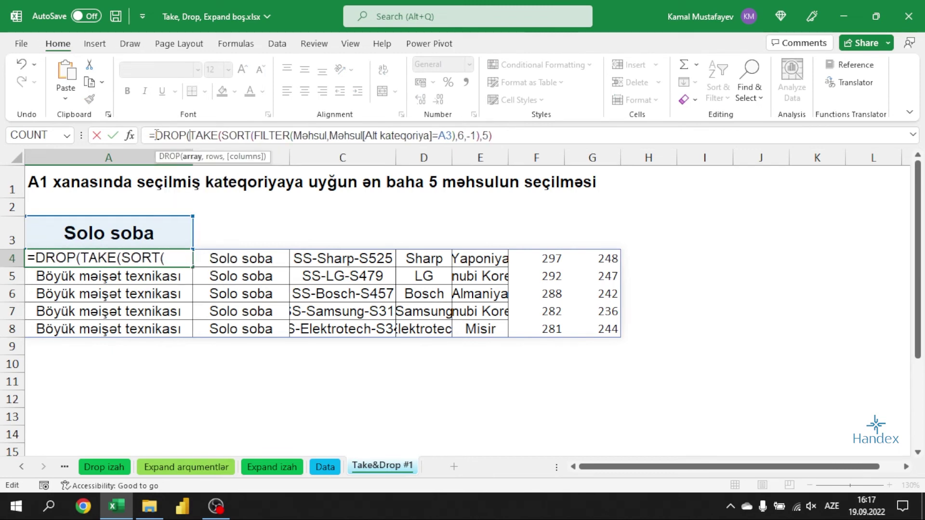
left_click(191, 156)
left_click(516, 134)
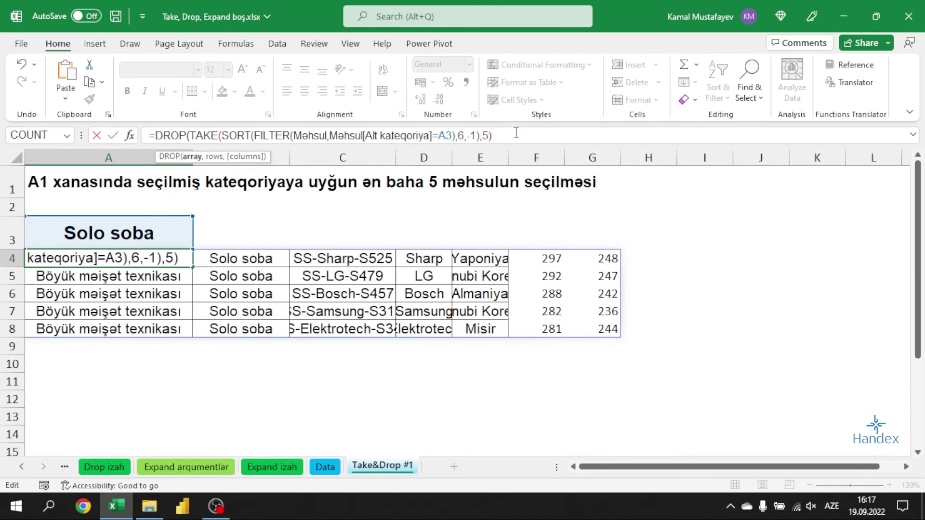
type(",,2")
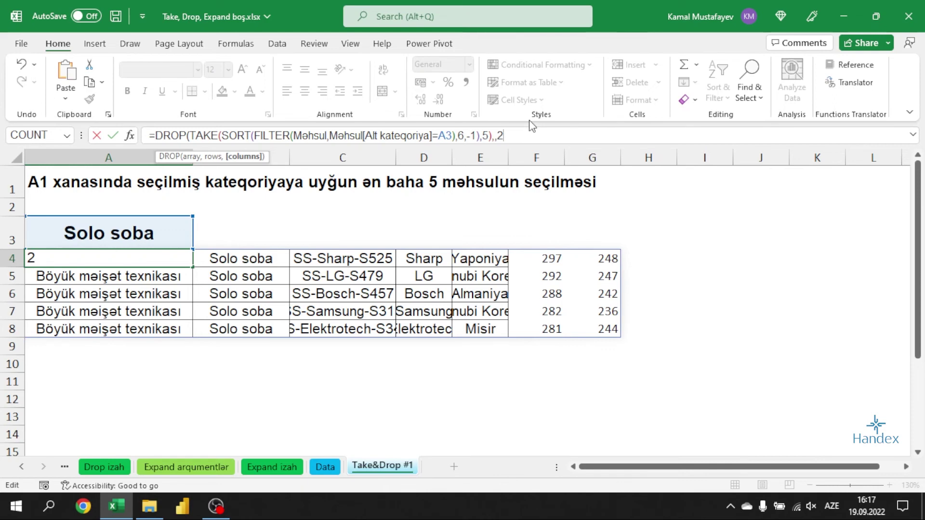
key("Return")
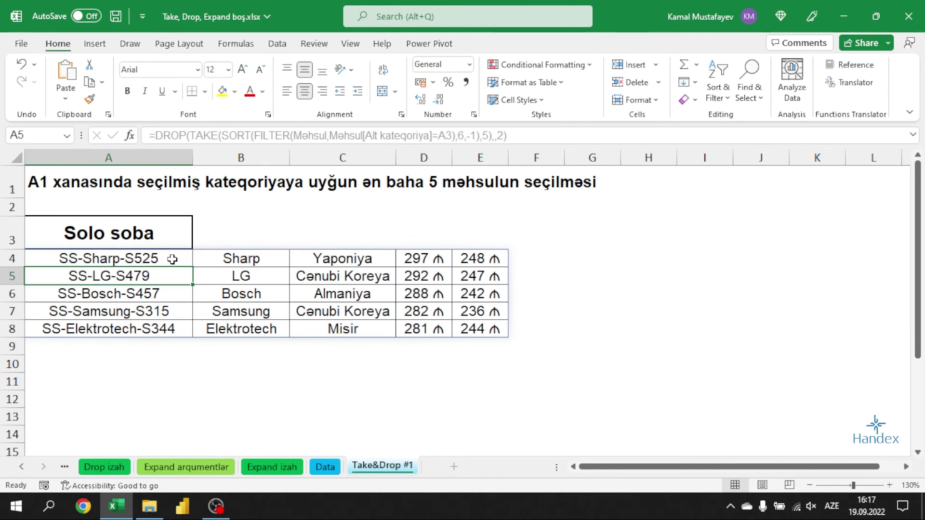
Change the category in A3 to Üzqırxan to test the combined product formula.
left_click(158, 252)
left_click(154, 235)
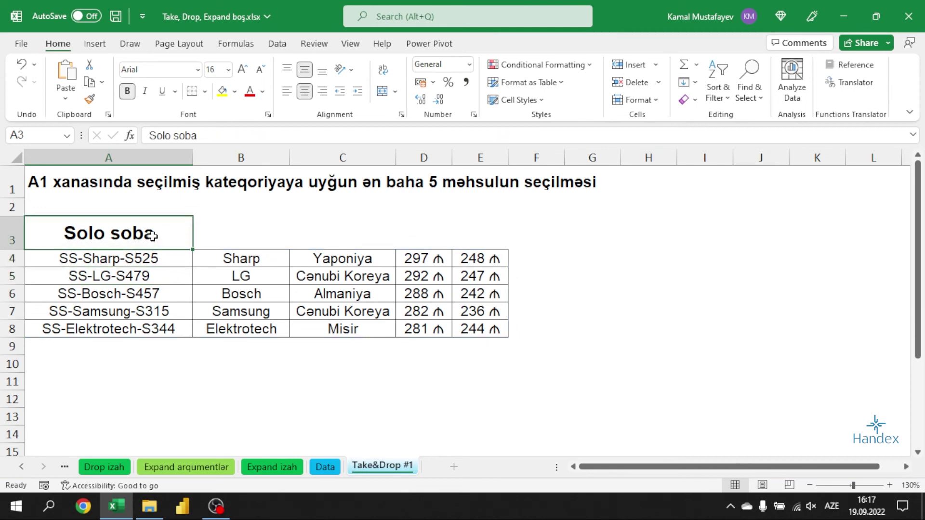
type("Üzqırxan")
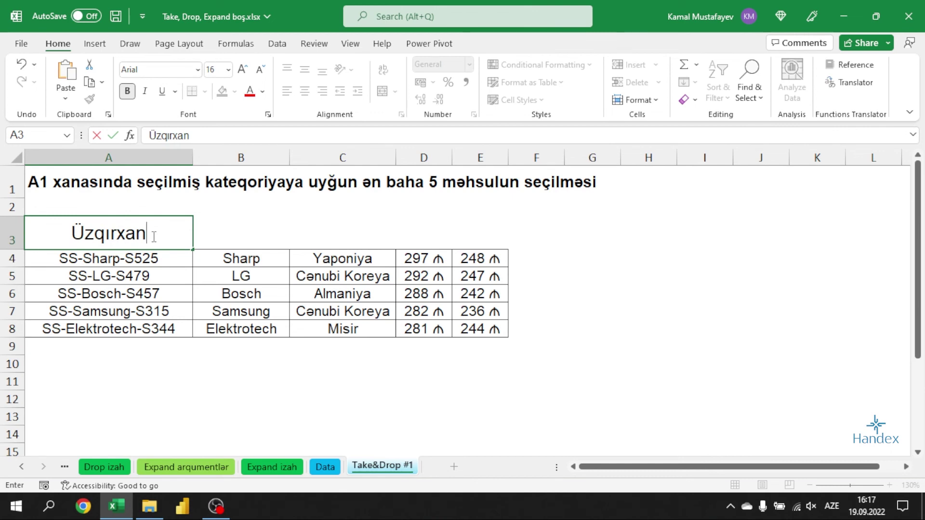
key("Return")
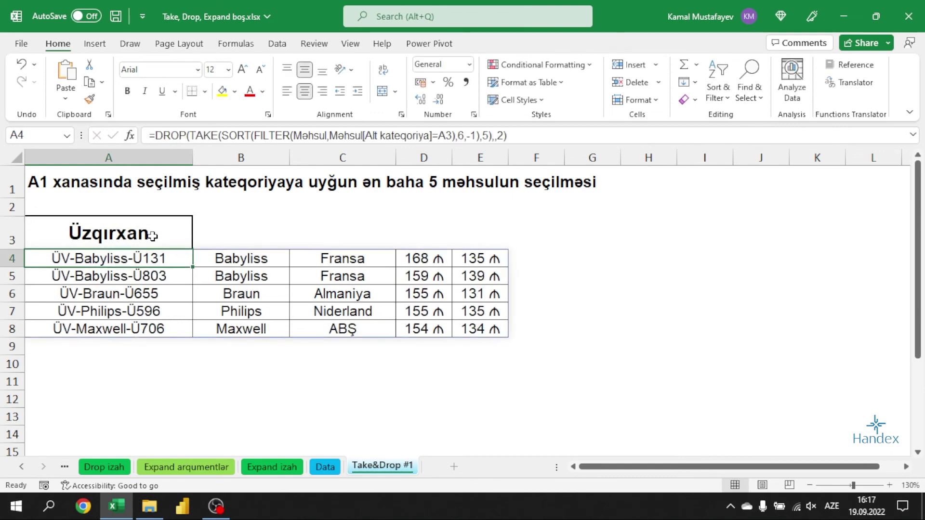